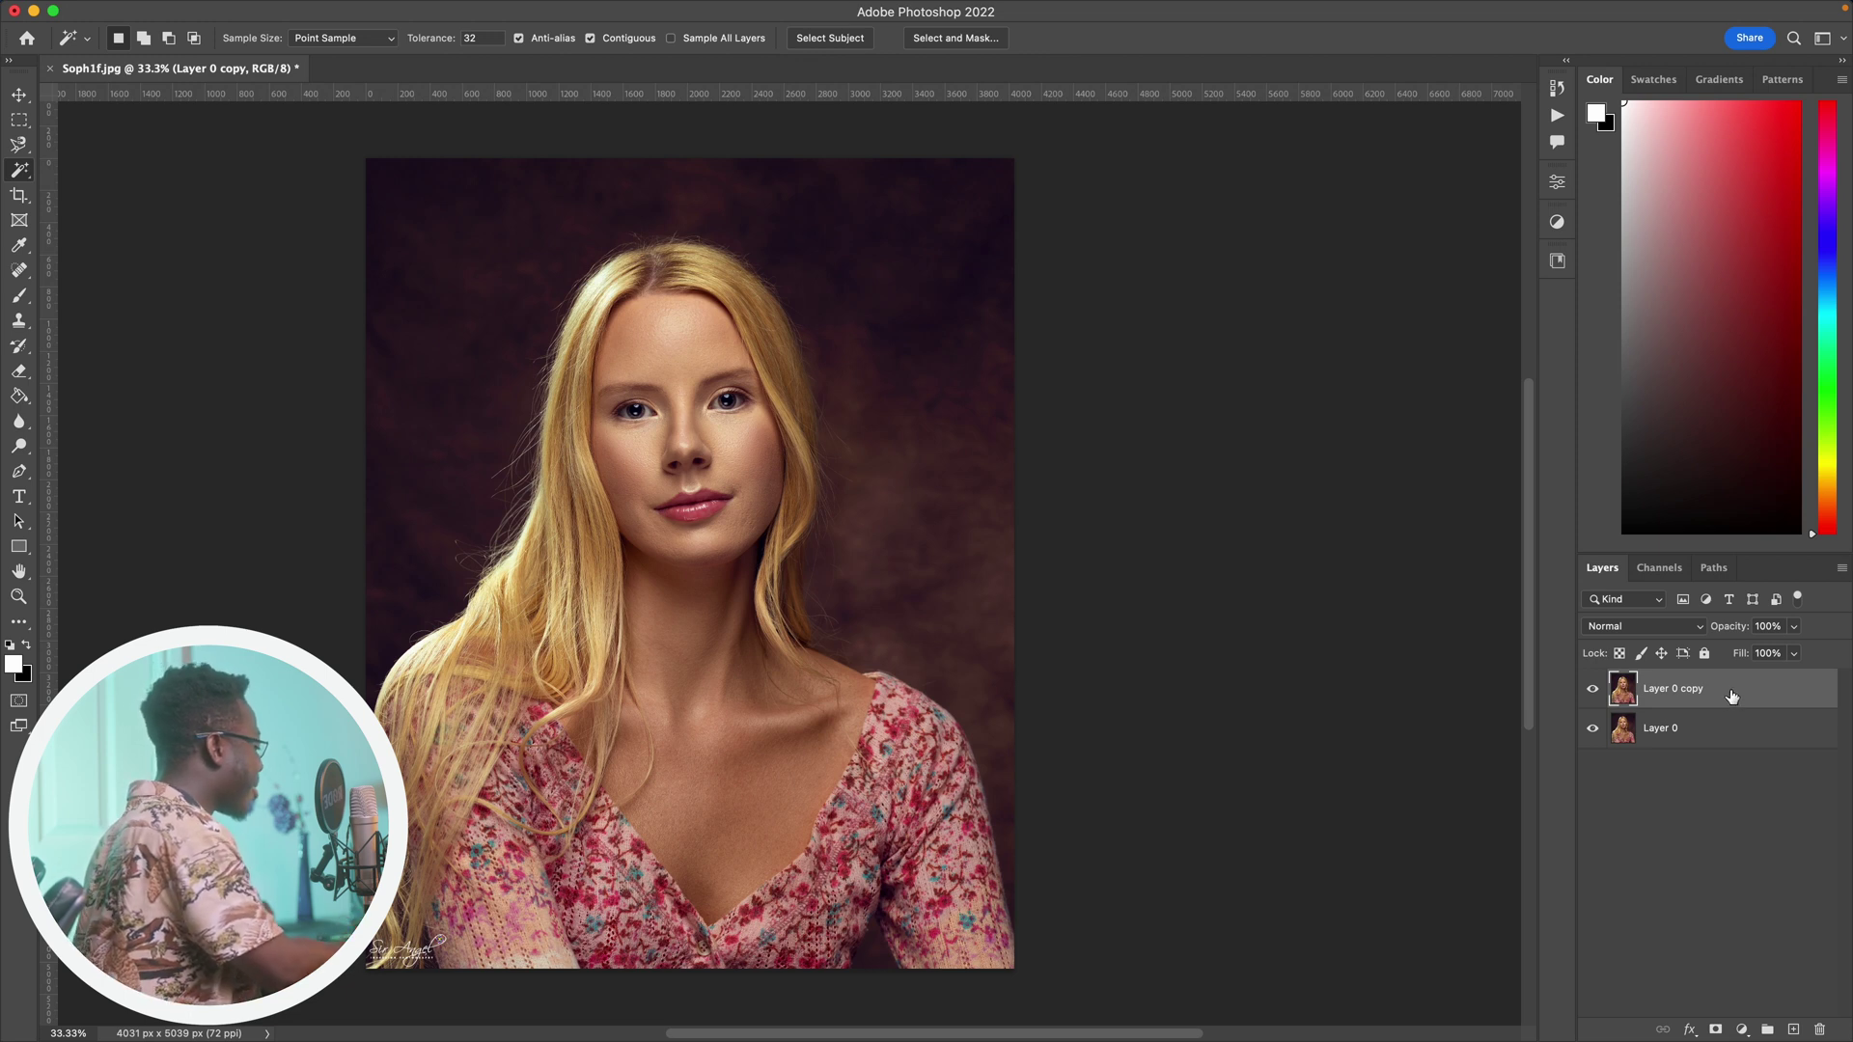
- Stamp all visible layers into a new Layer 1 above Layer 0 copy
{"action": "key", "text": "super+alt+shift+e"}
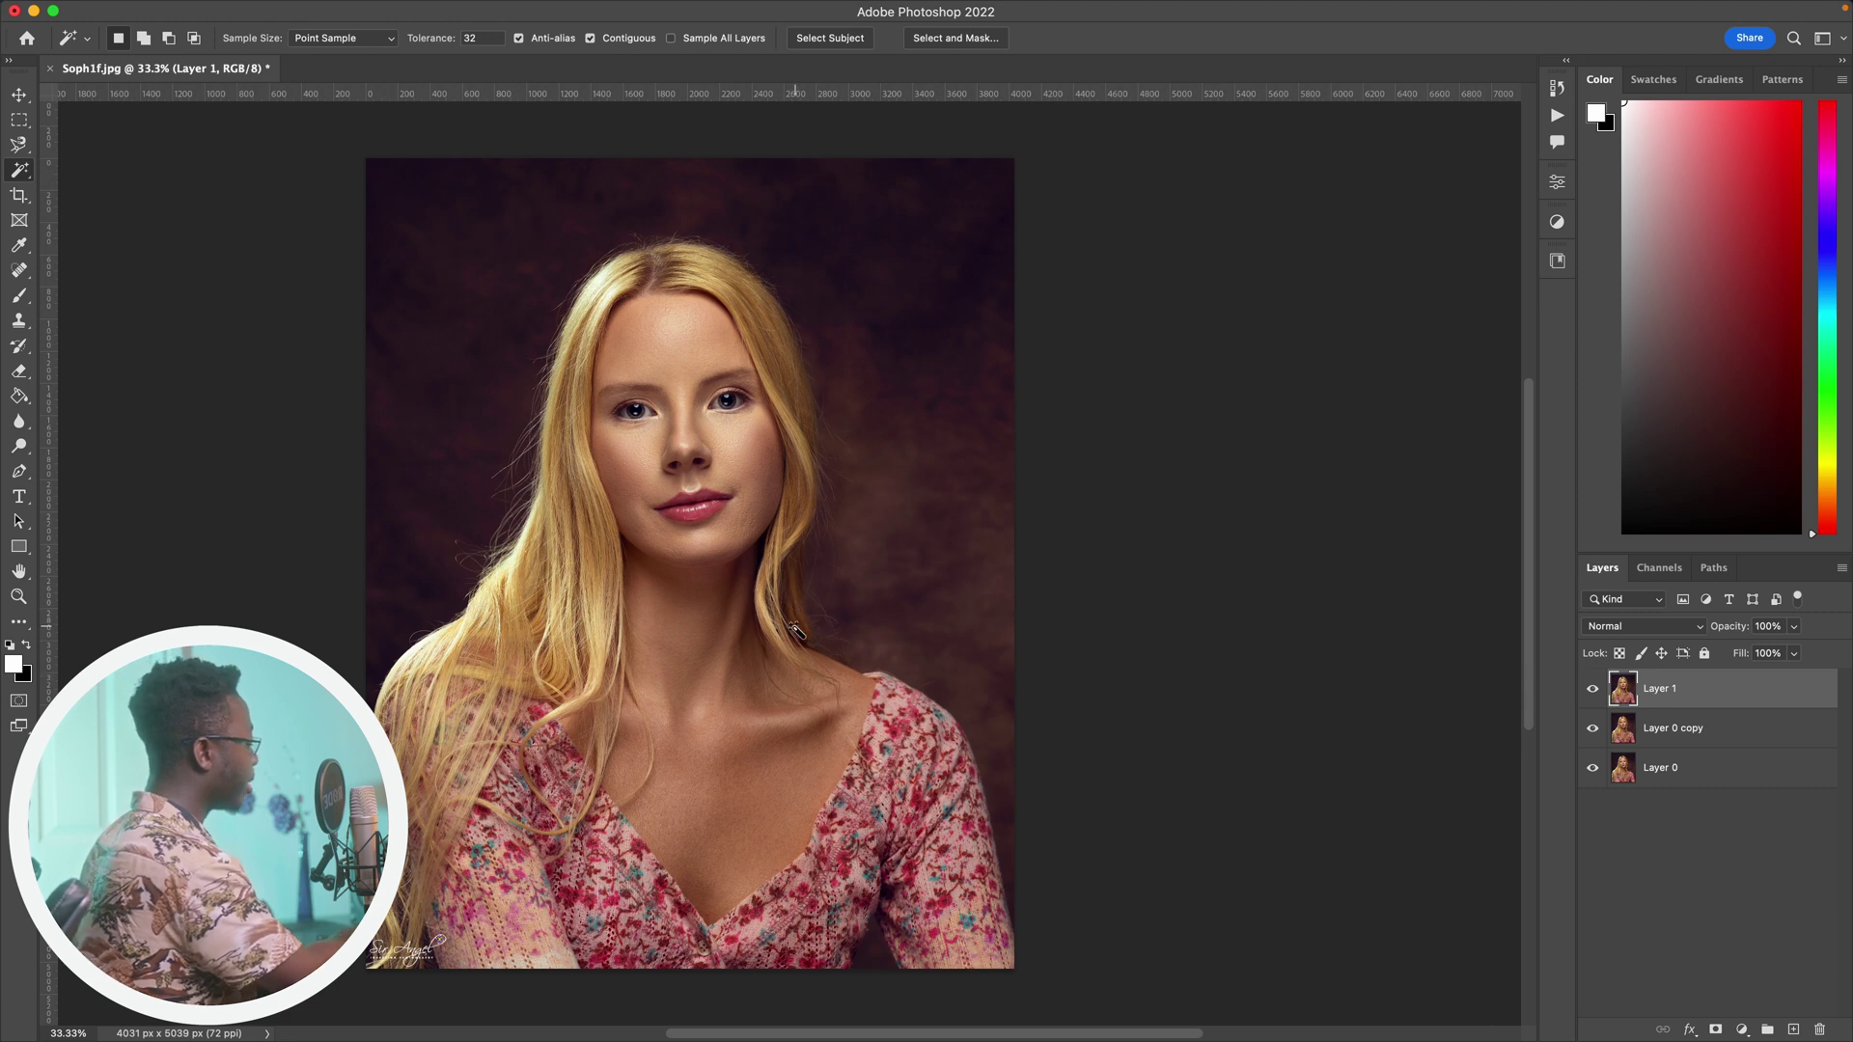
- Open the Unsharp Mask filter from the Sharpen submenu for Layer 1
{"action": "key", "text": "v"}
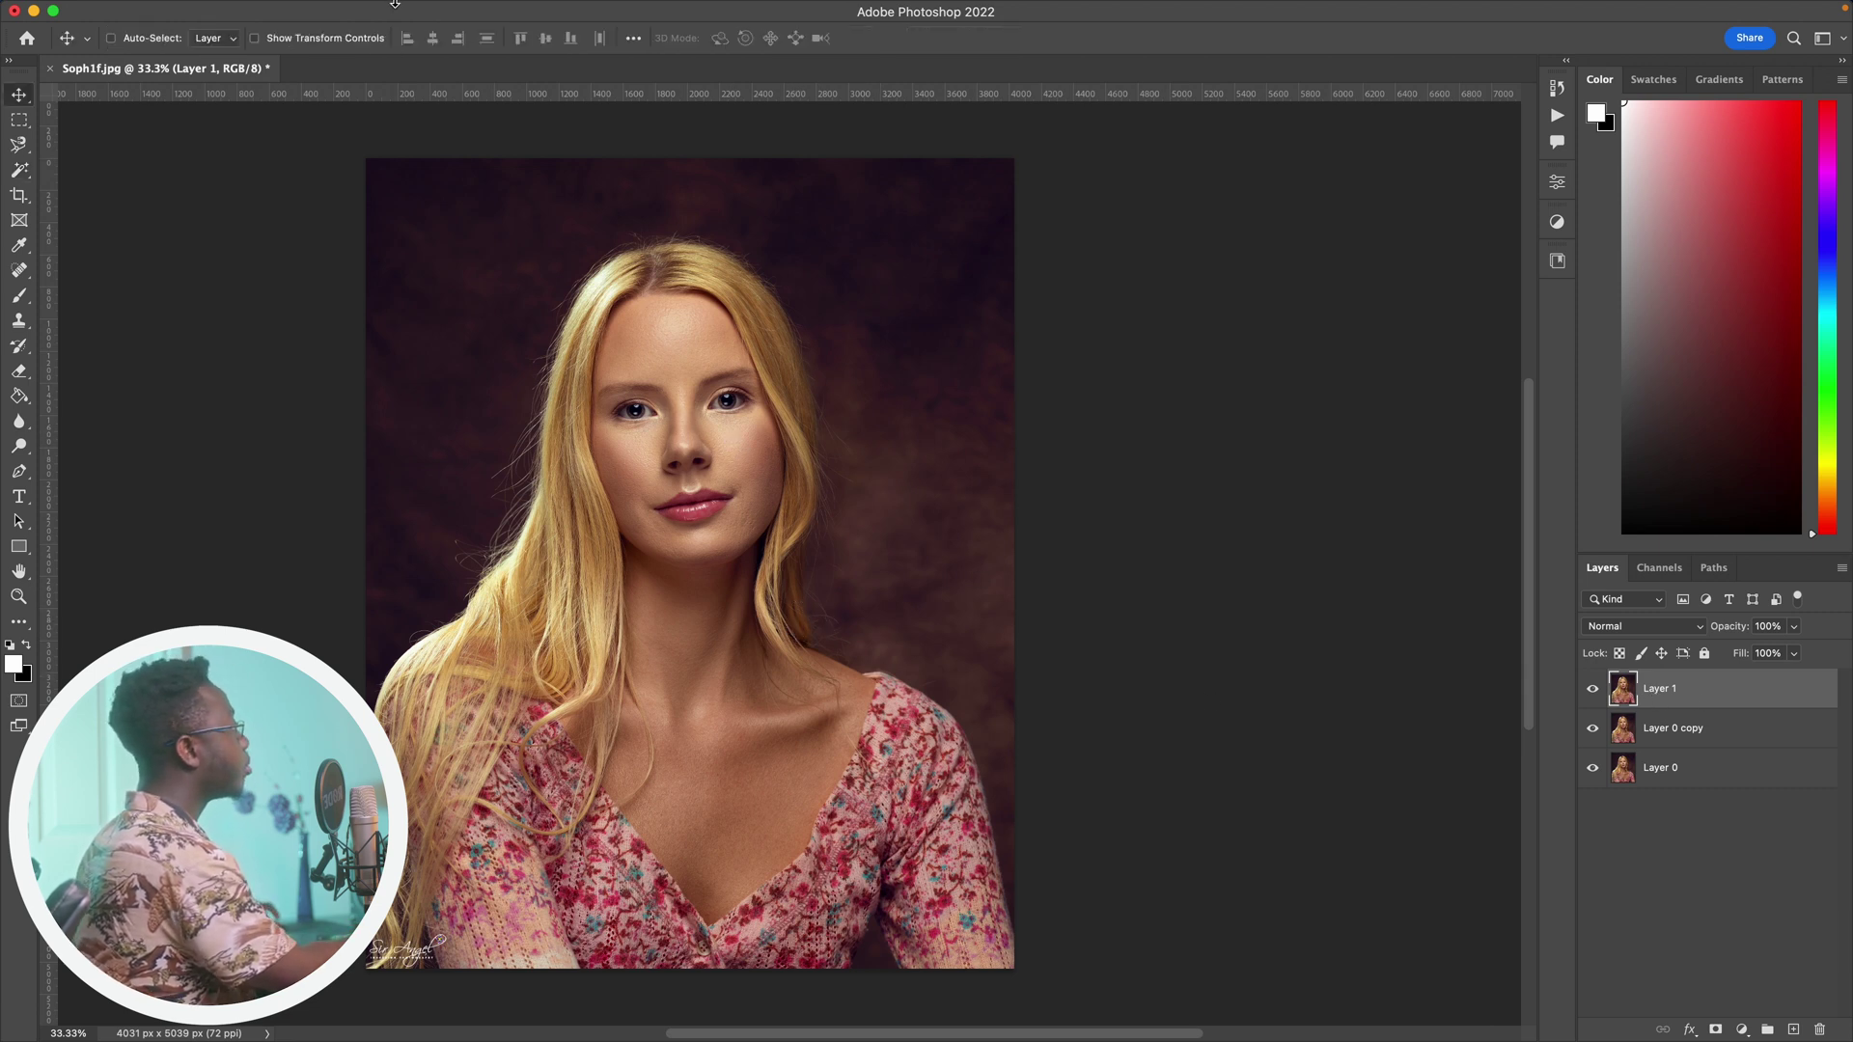
{"action": "left_click", "coordinate": [447, 10]}
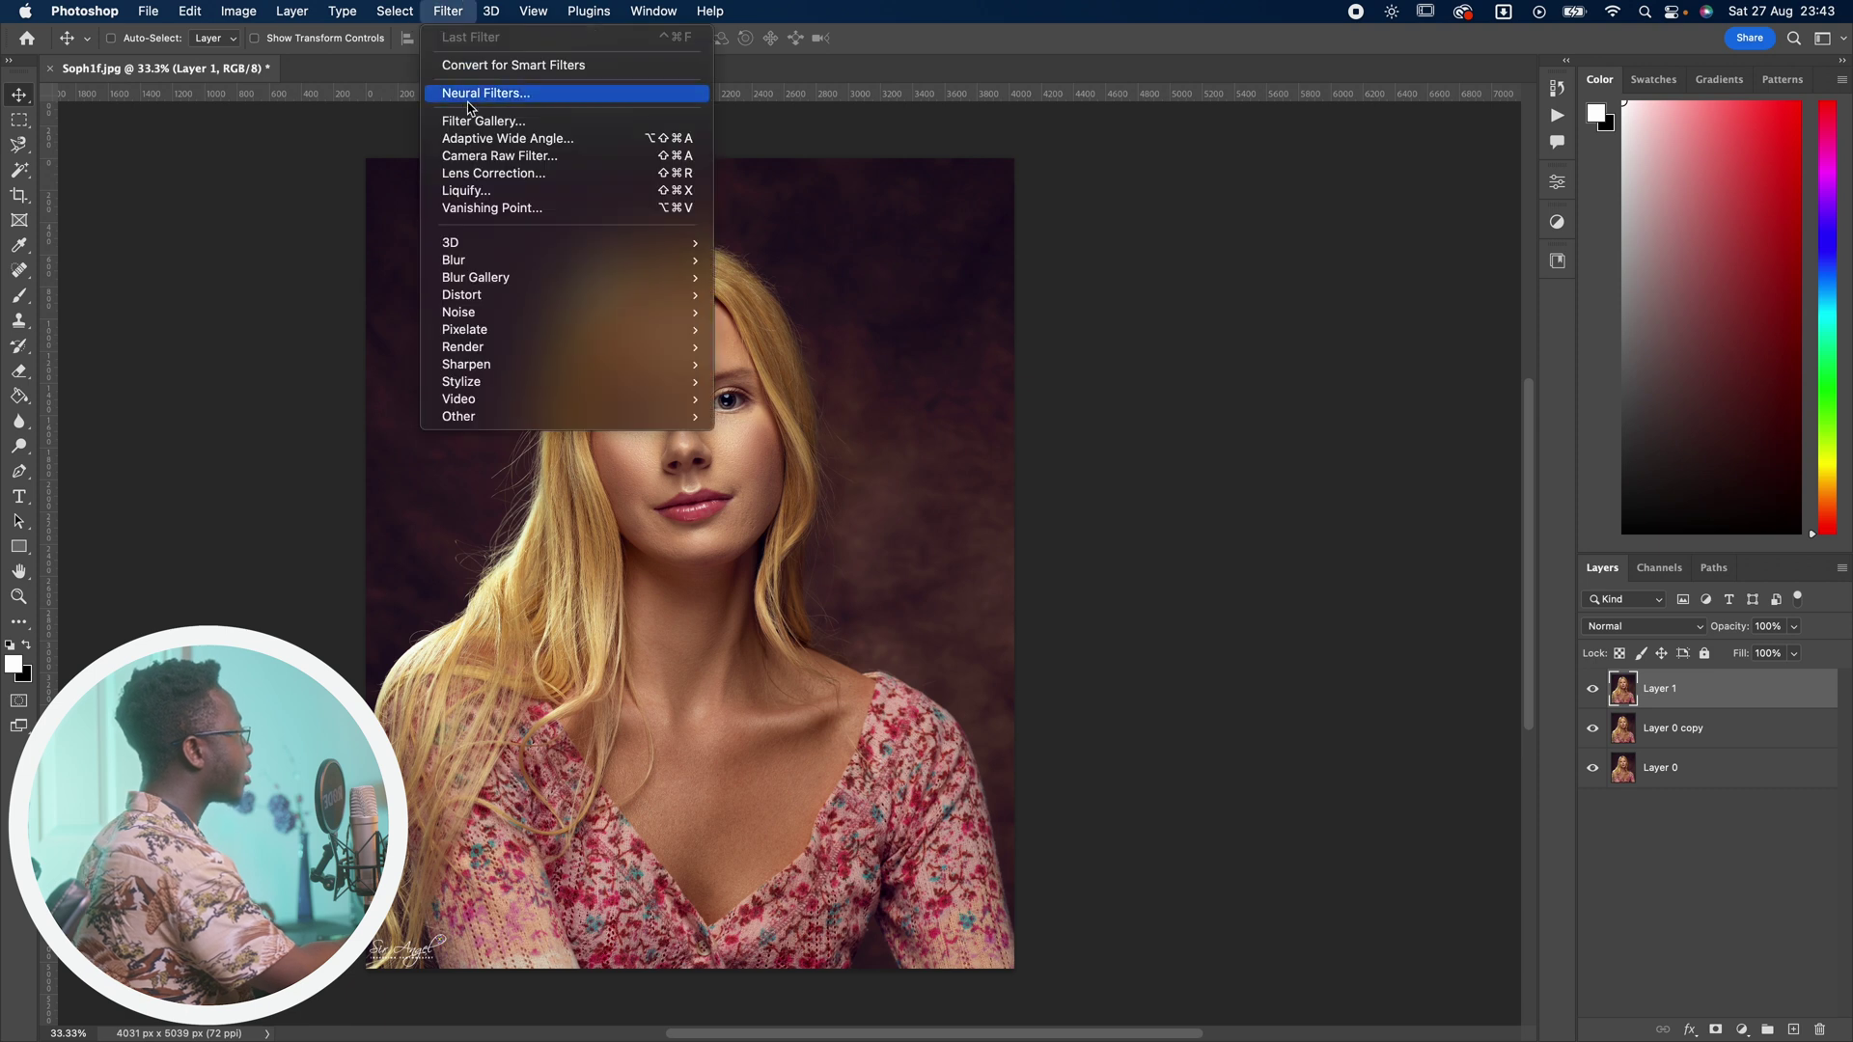
{"action": "mouse_move", "coordinate": [526, 366]}
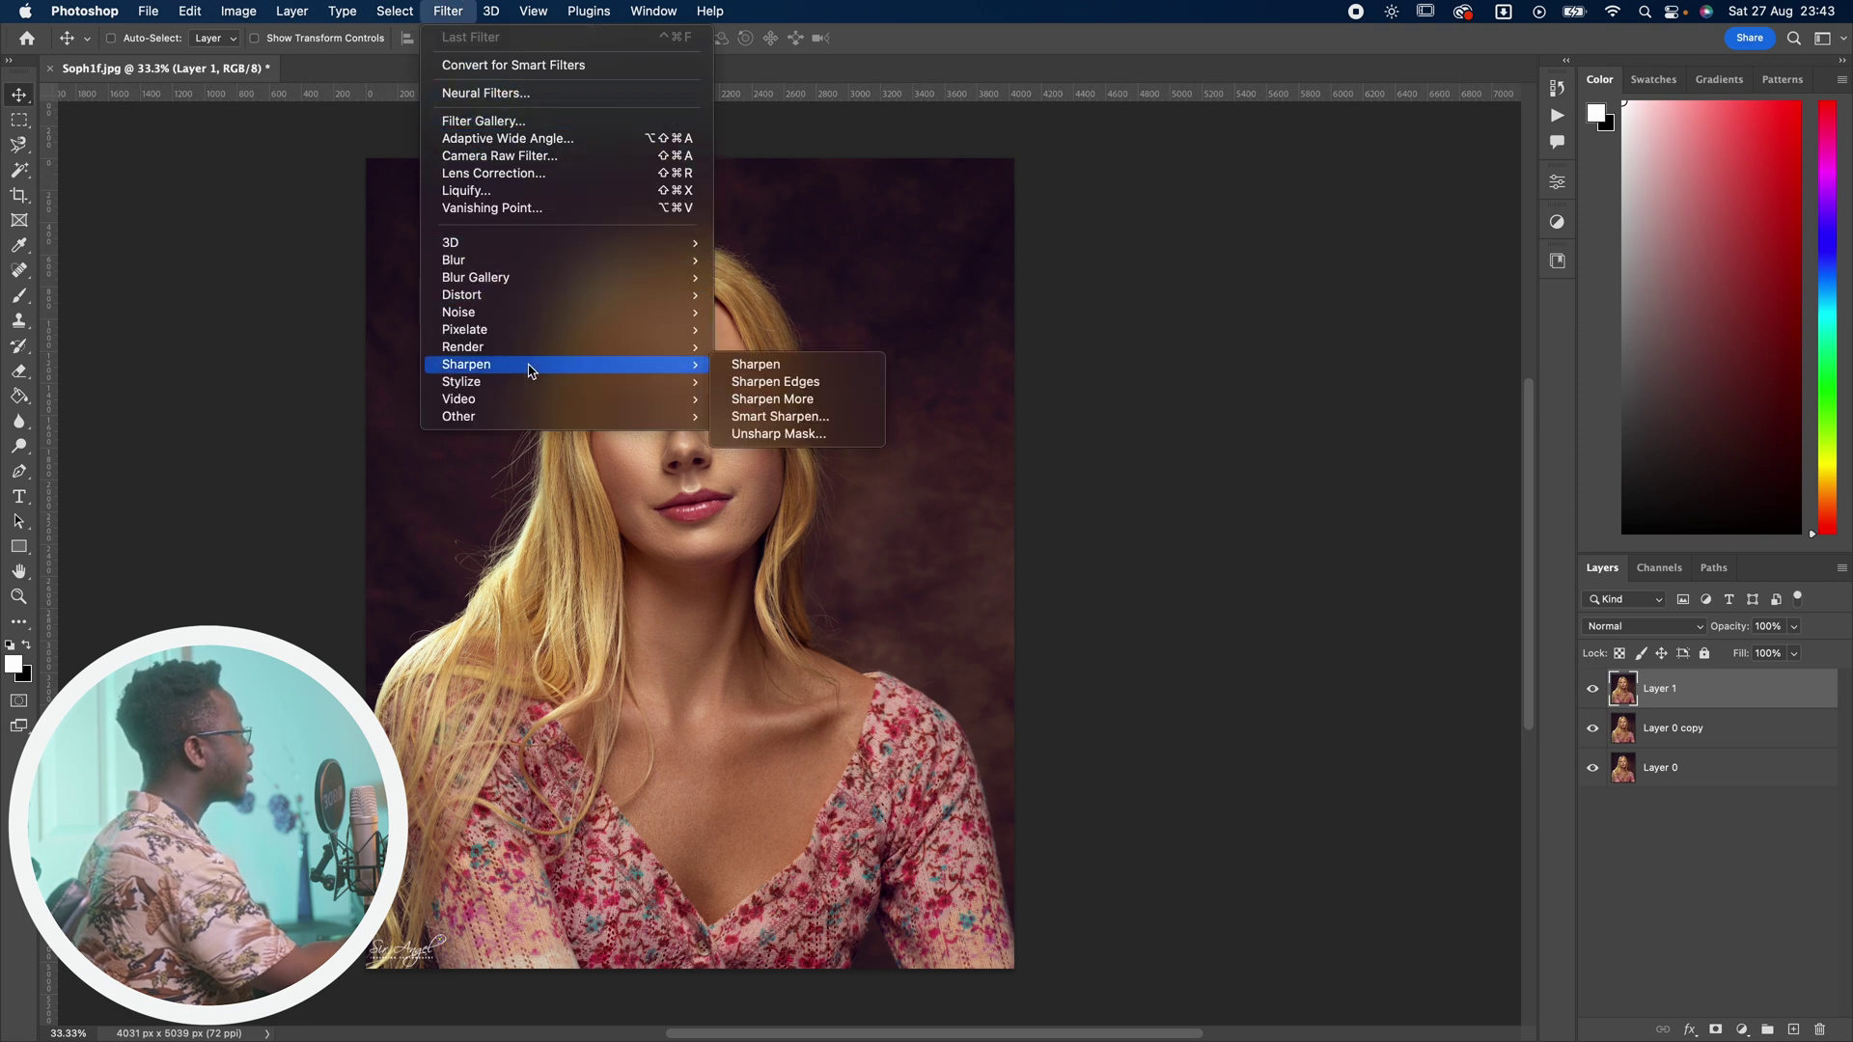
{"action": "left_click", "coordinate": [816, 435]}
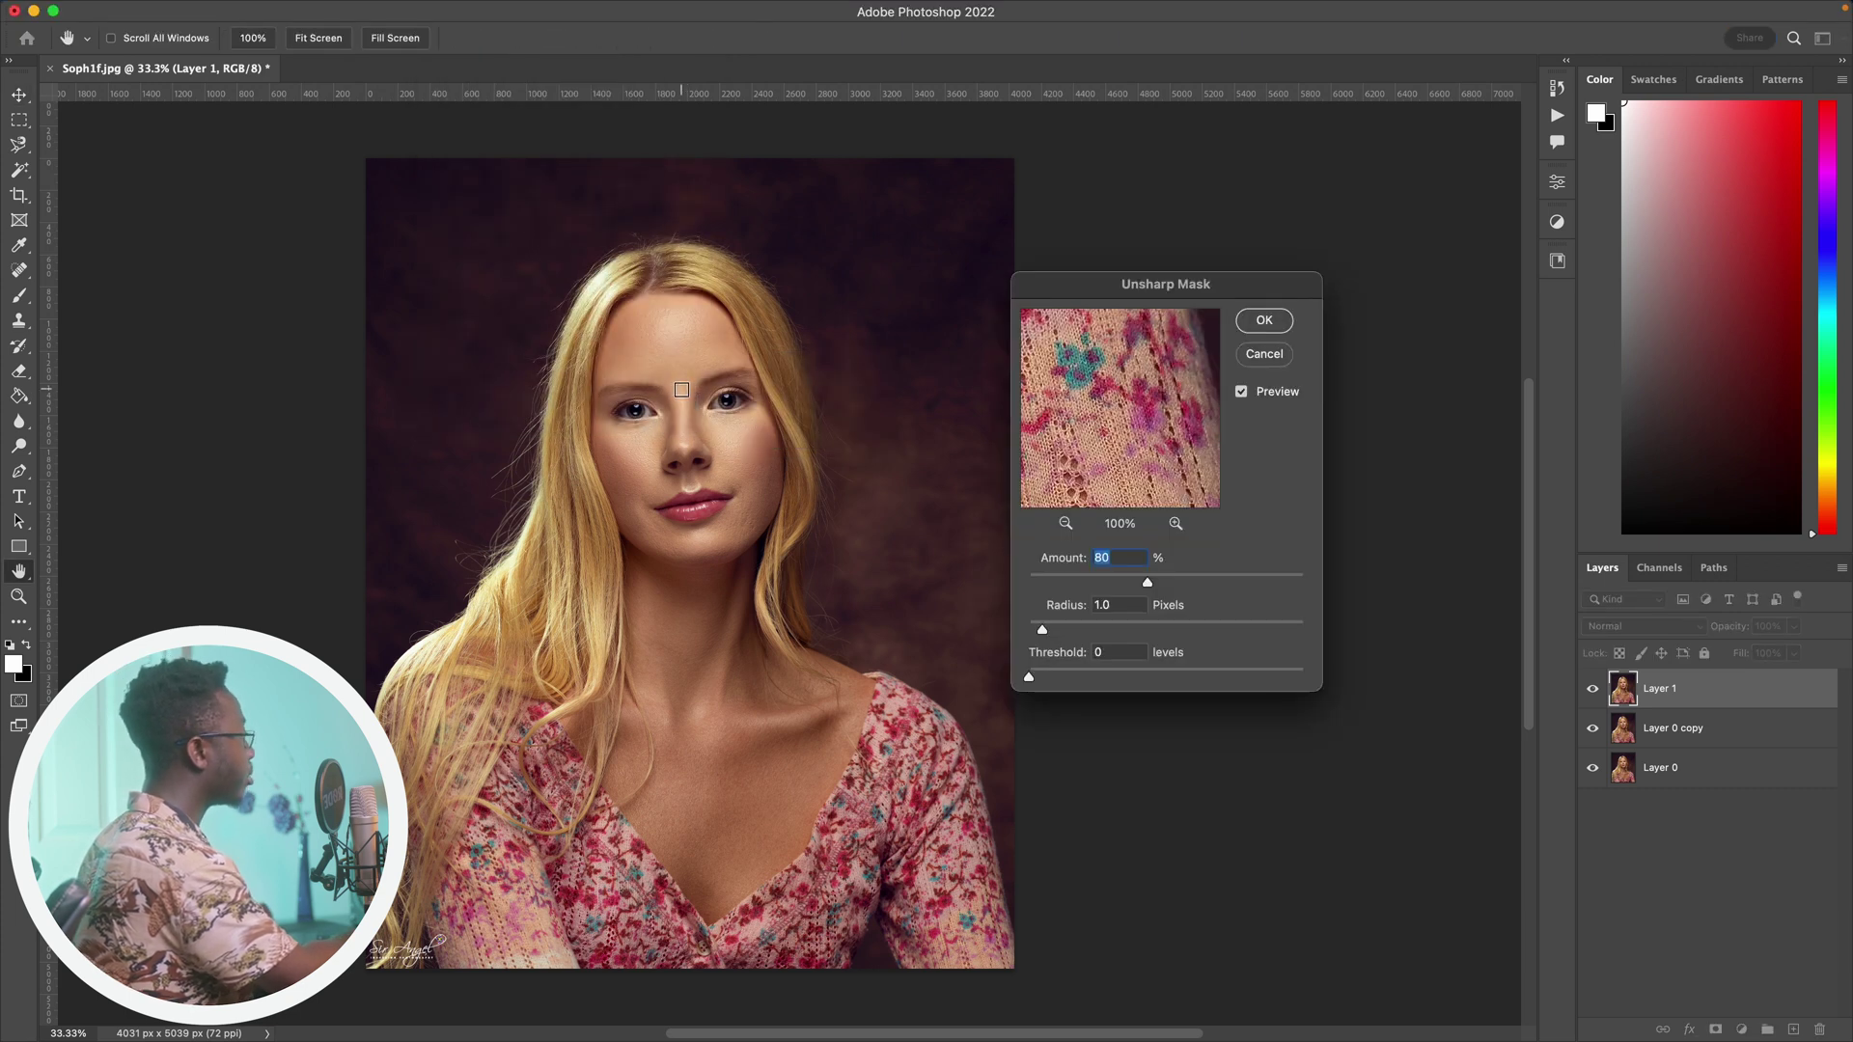
- Zoom the preview to 100% around the eyebrows and left eye of the face
{"action": "left_click", "coordinate": [661, 408]}
{"action": "left_click", "coordinate": [671, 405]}
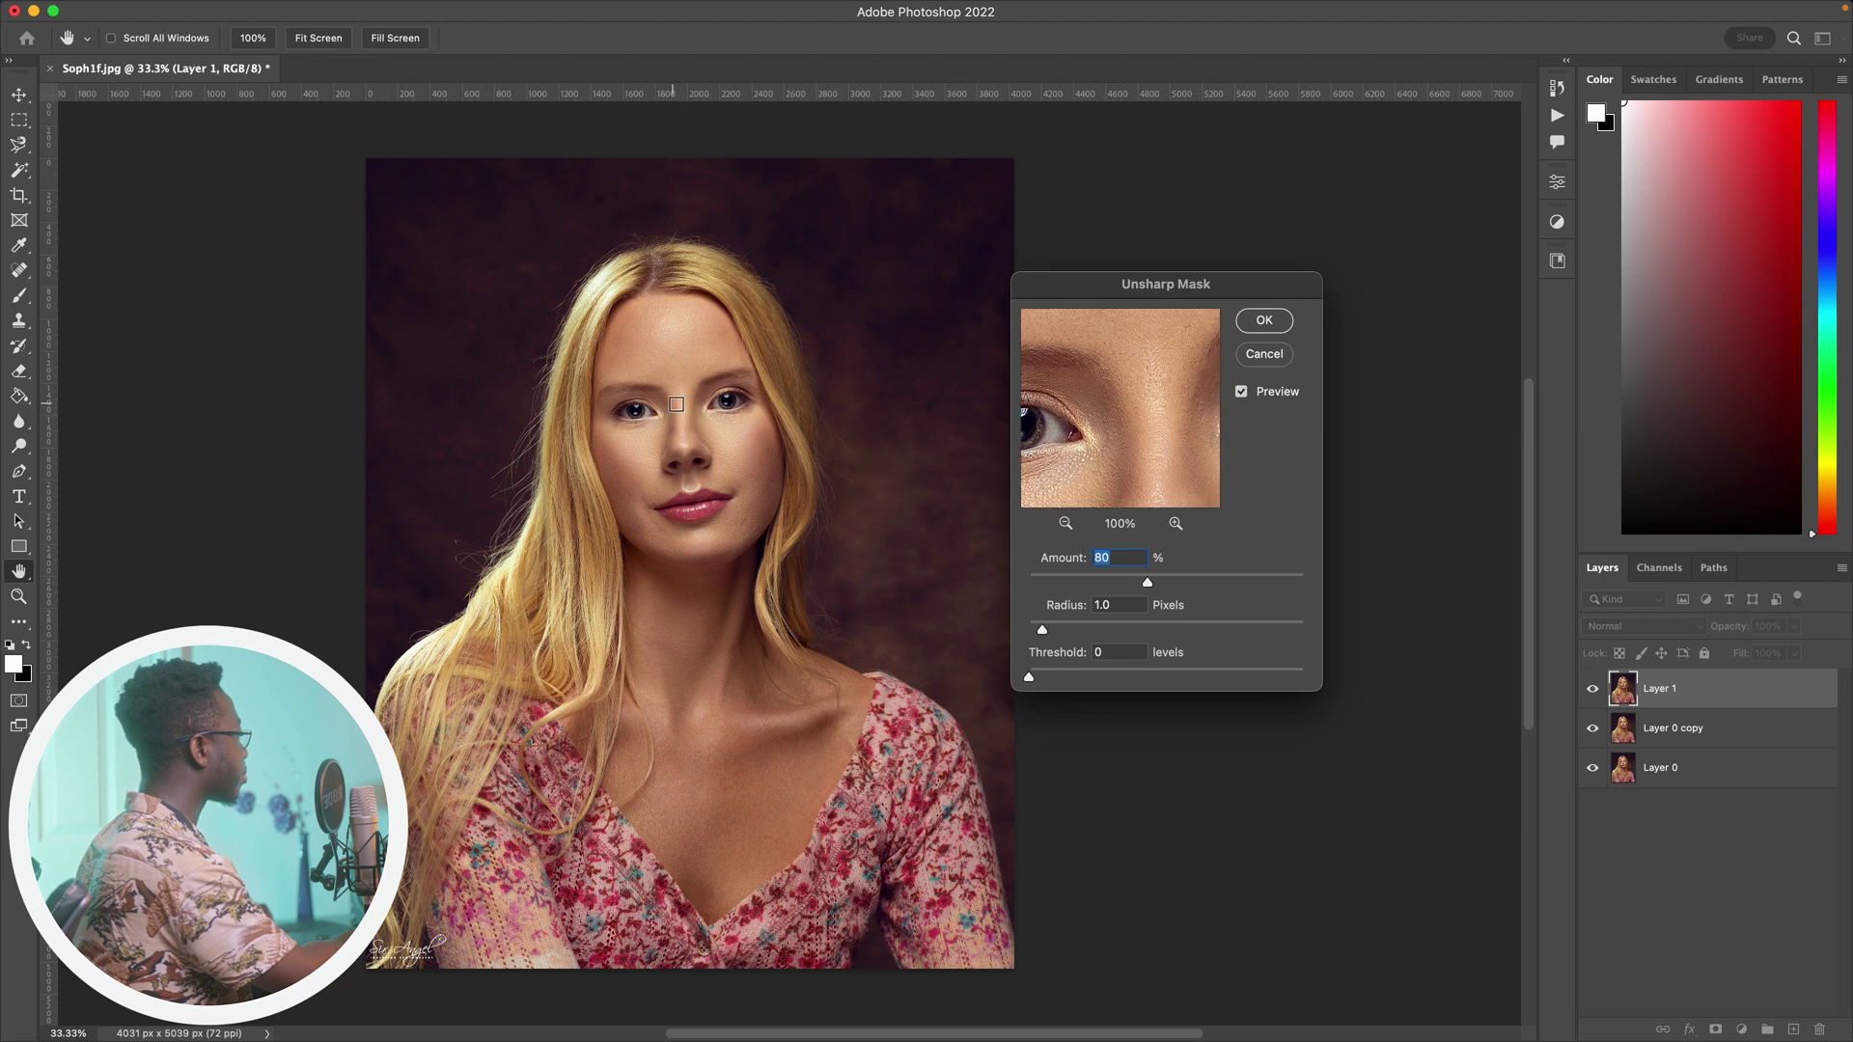
{"action": "key", "text": "alt"}
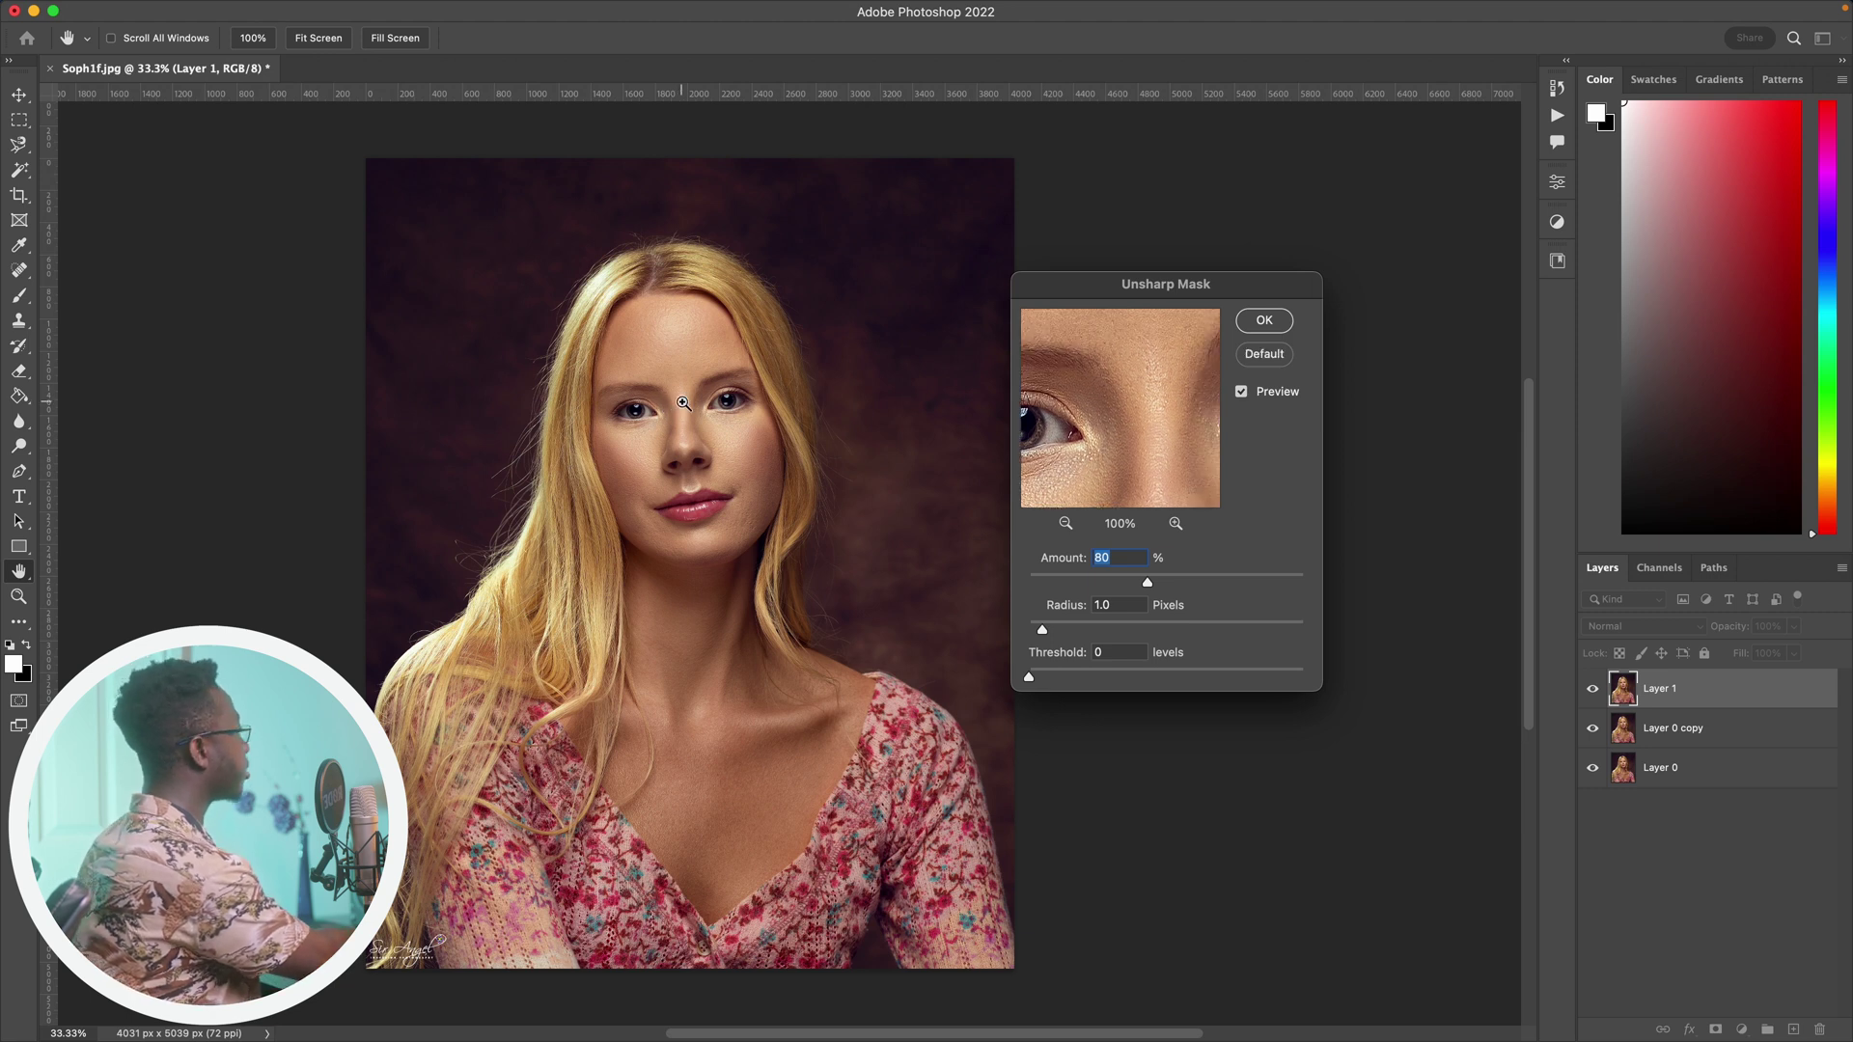
{"action": "left_click", "coordinate": [683, 402], "text": "super"}
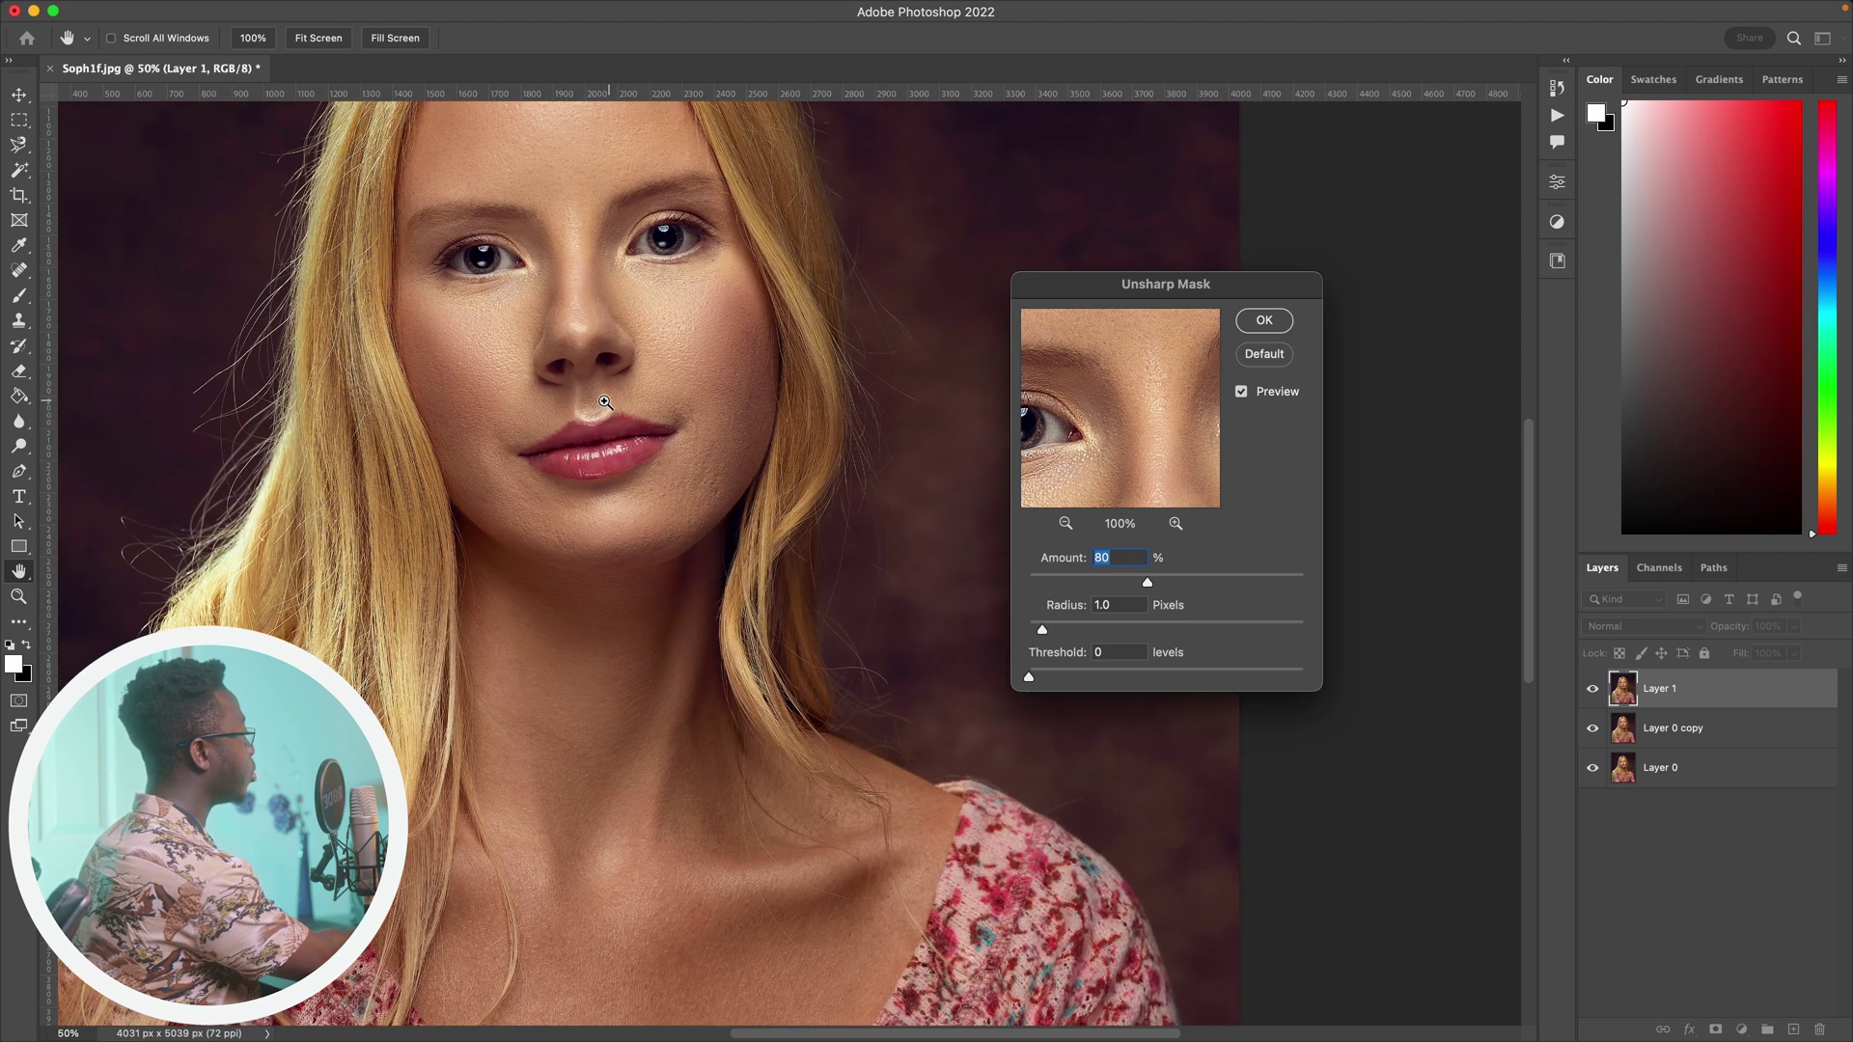
{"action": "left_click_drag", "start_coordinate": [571, 324], "coordinate": [736, 589]}
{"action": "key", "text": "alt"}
{"action": "left_click", "coordinate": [719, 490], "text": "super"}
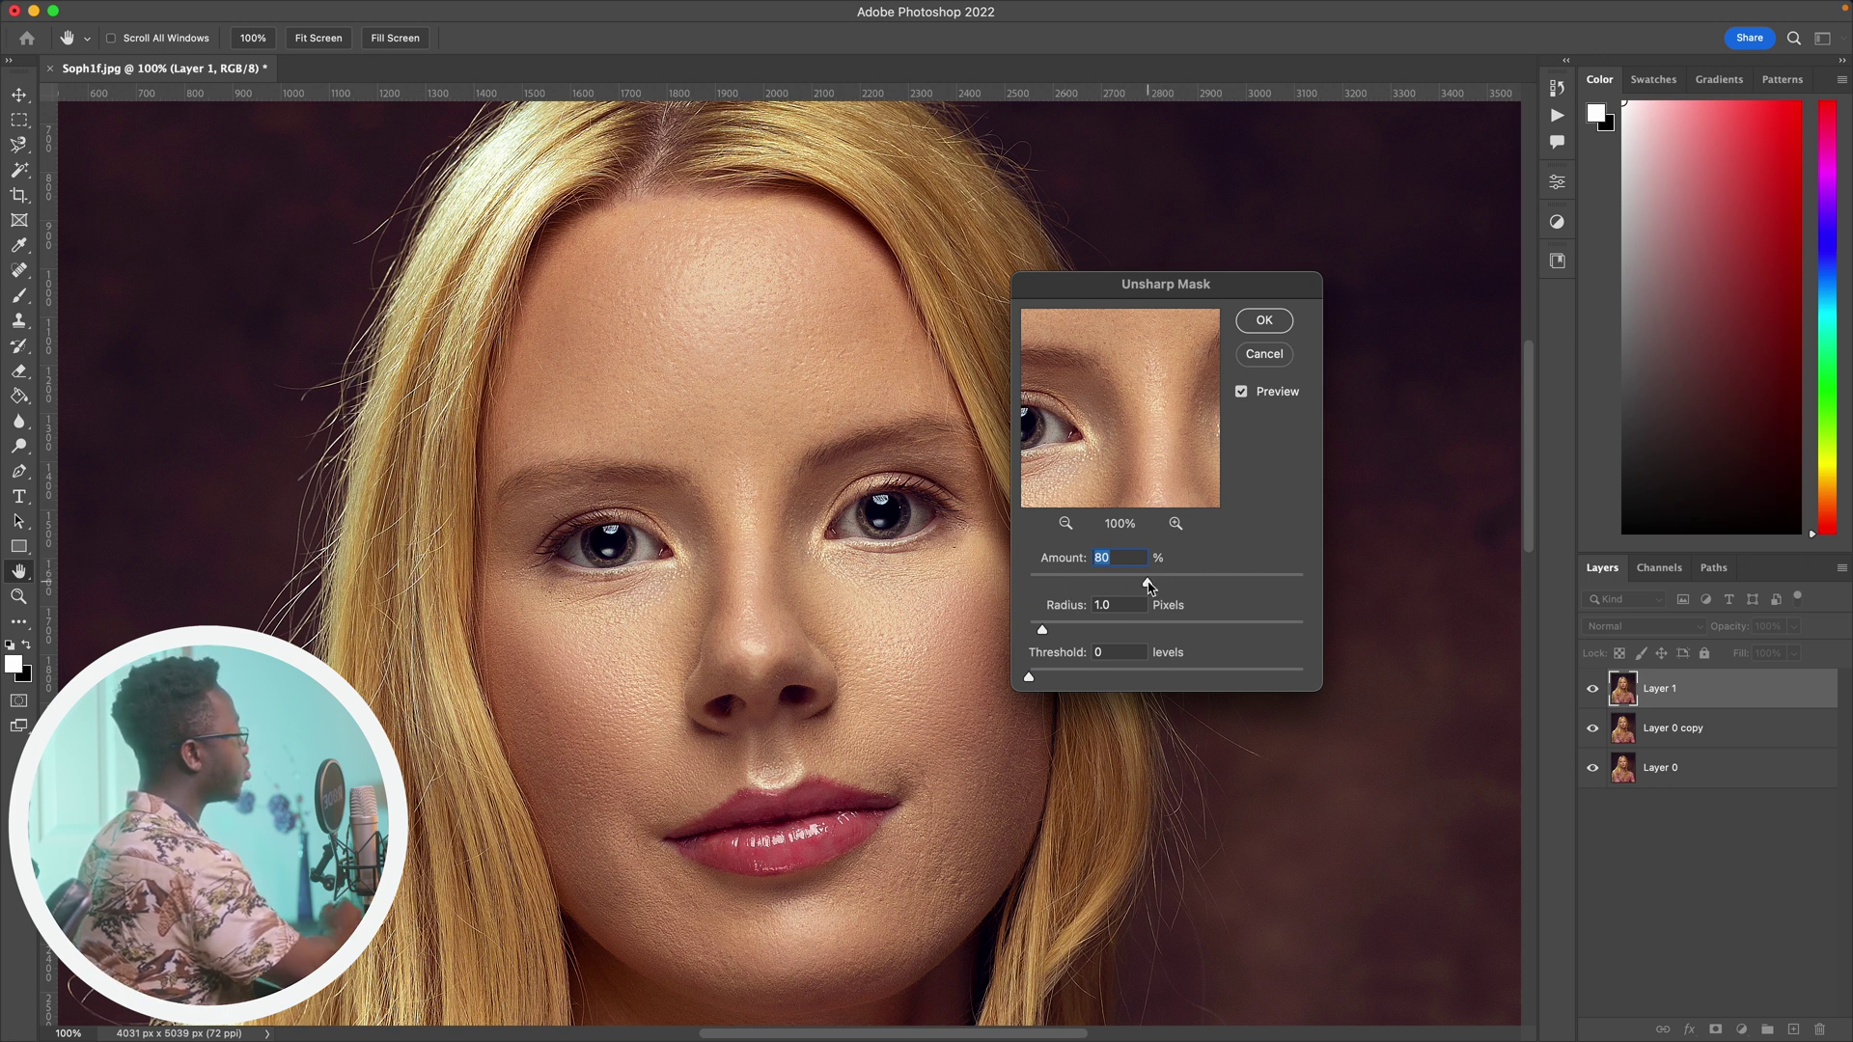
- Set Amount to 70% with Radius 1.0 and Threshold 0, checking skin under the right eye
{"action": "left_click_drag", "start_coordinate": [1147, 583], "coordinate": [1129, 585]}
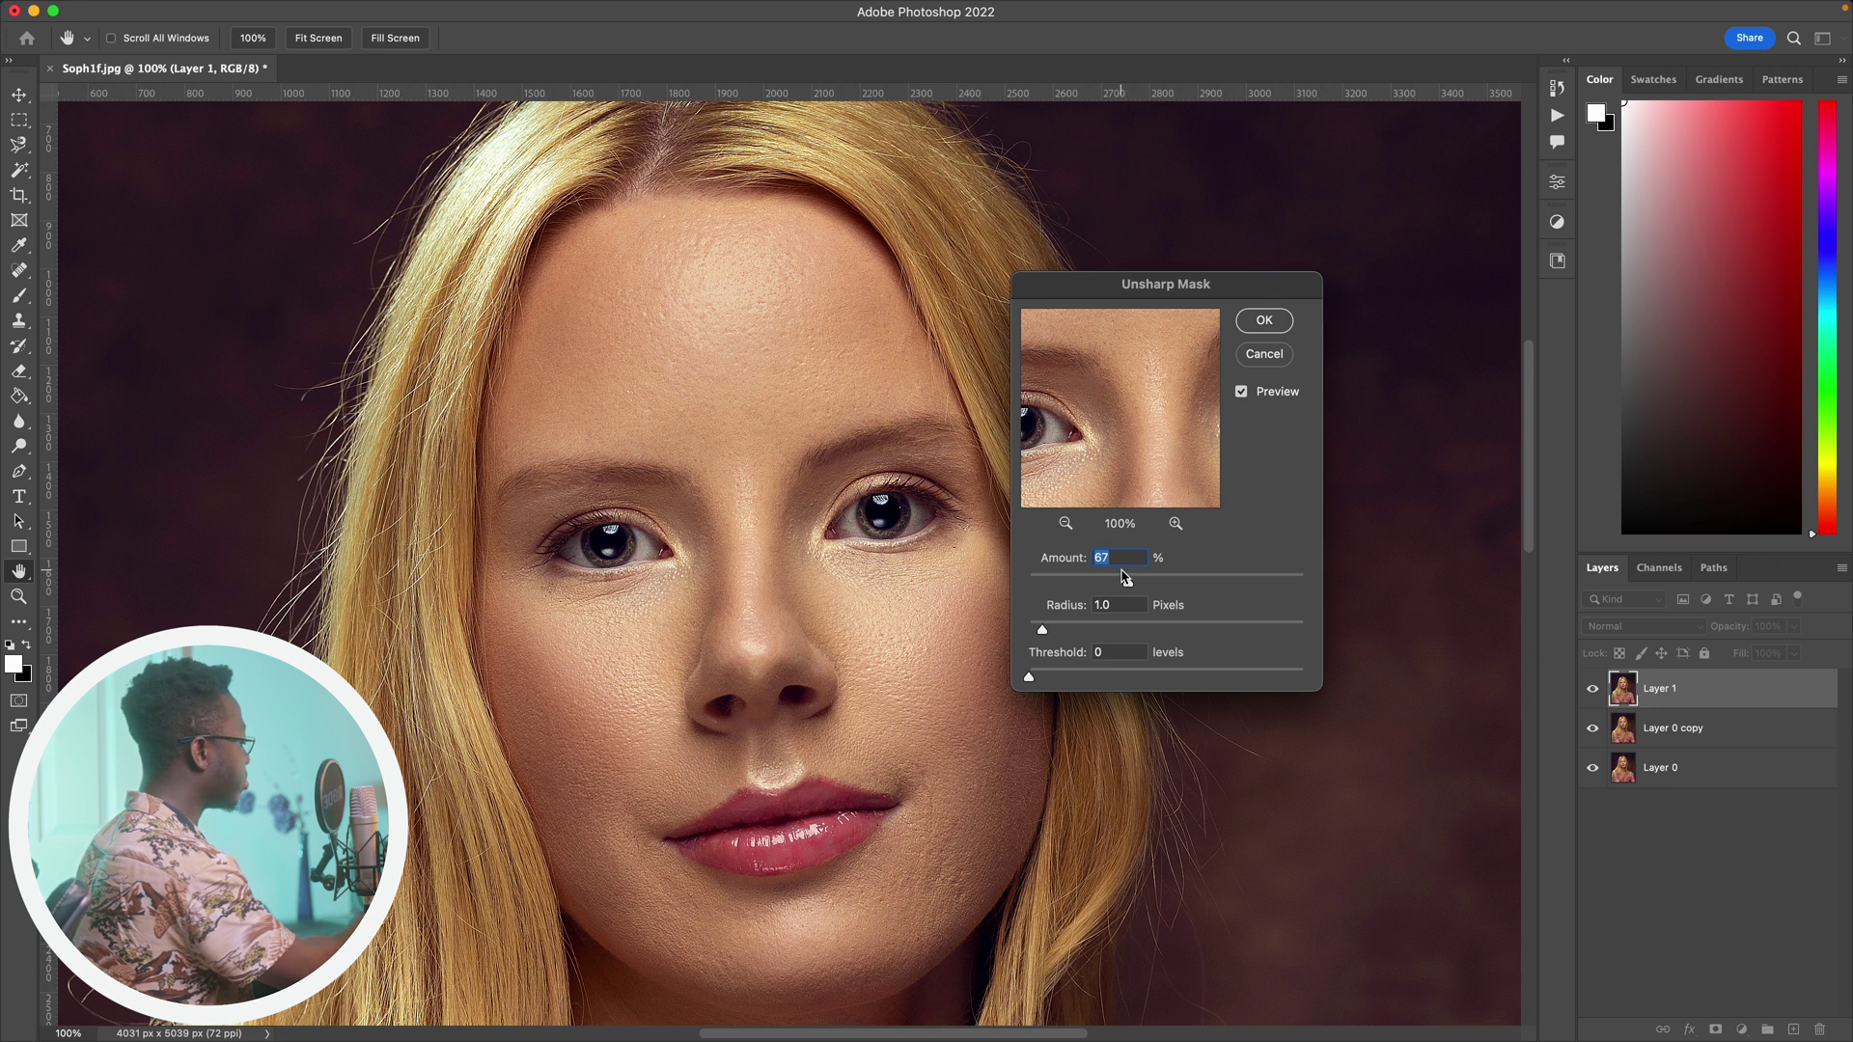
{"action": "type", "text": "70"}
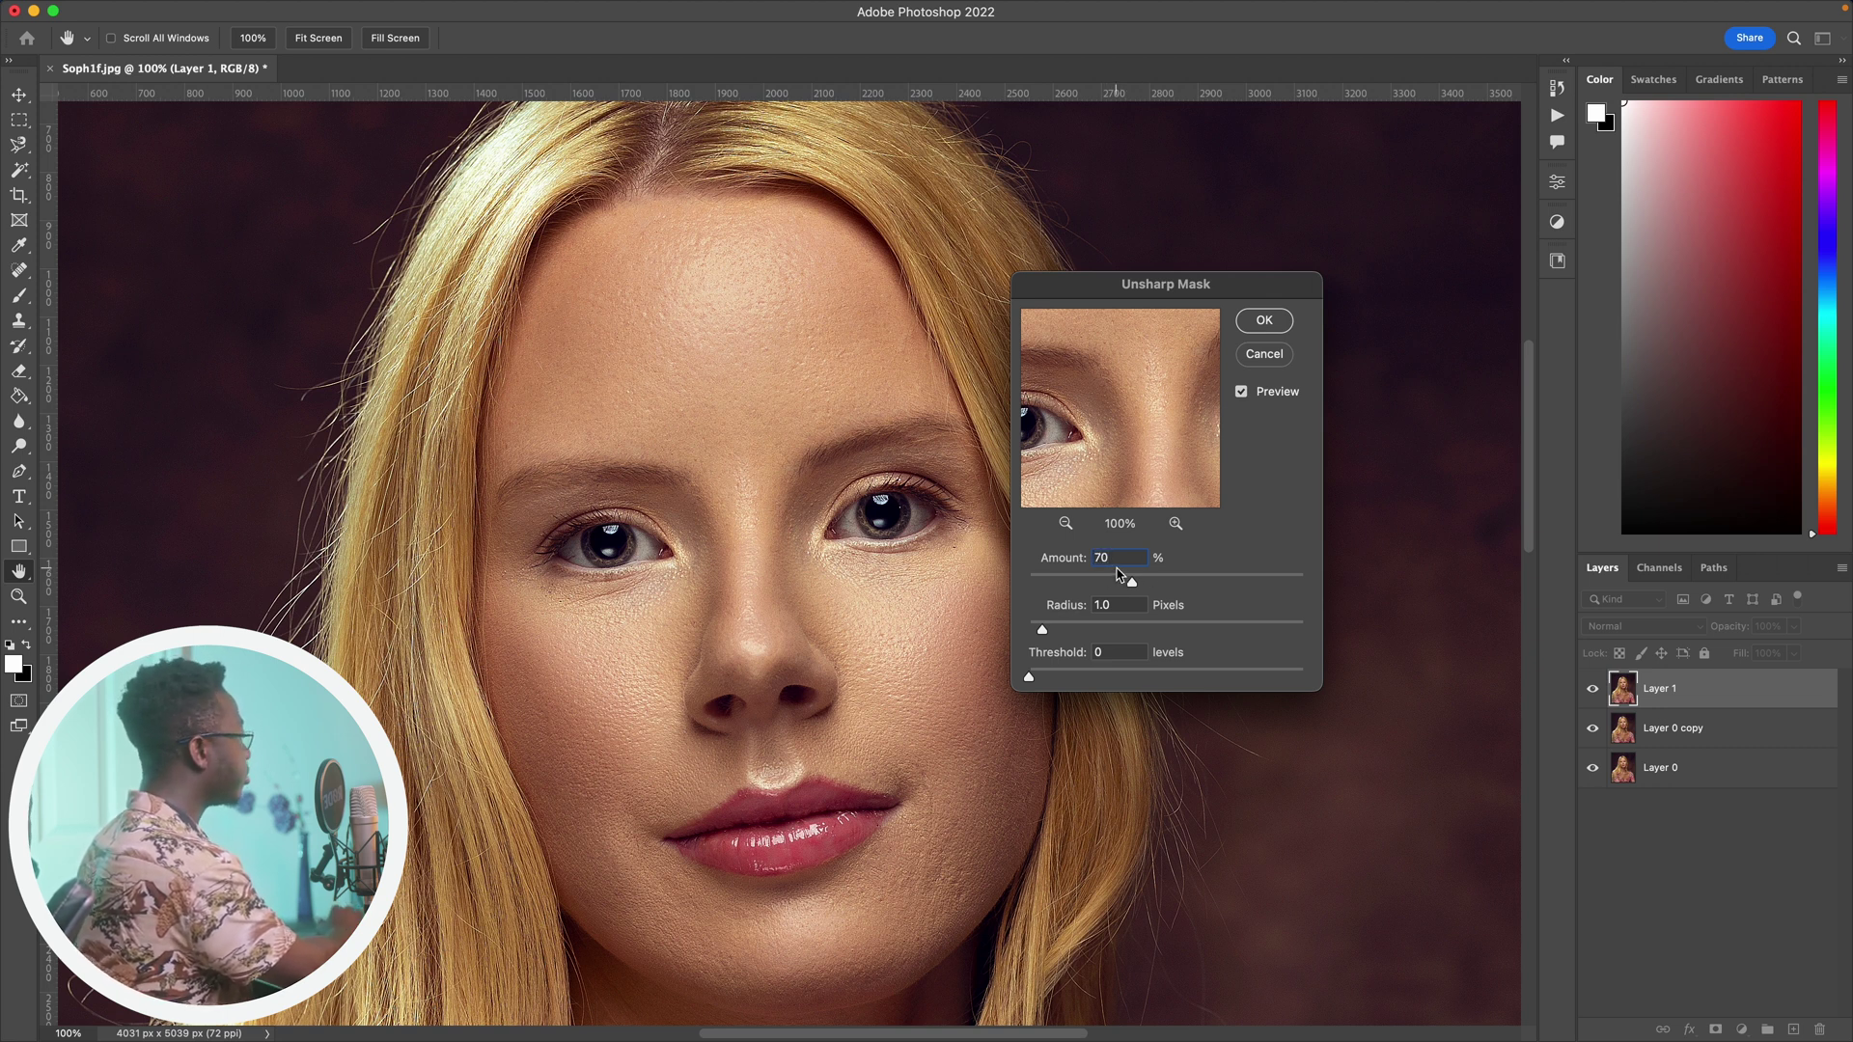
{"action": "left_click", "coordinate": [918, 576]}
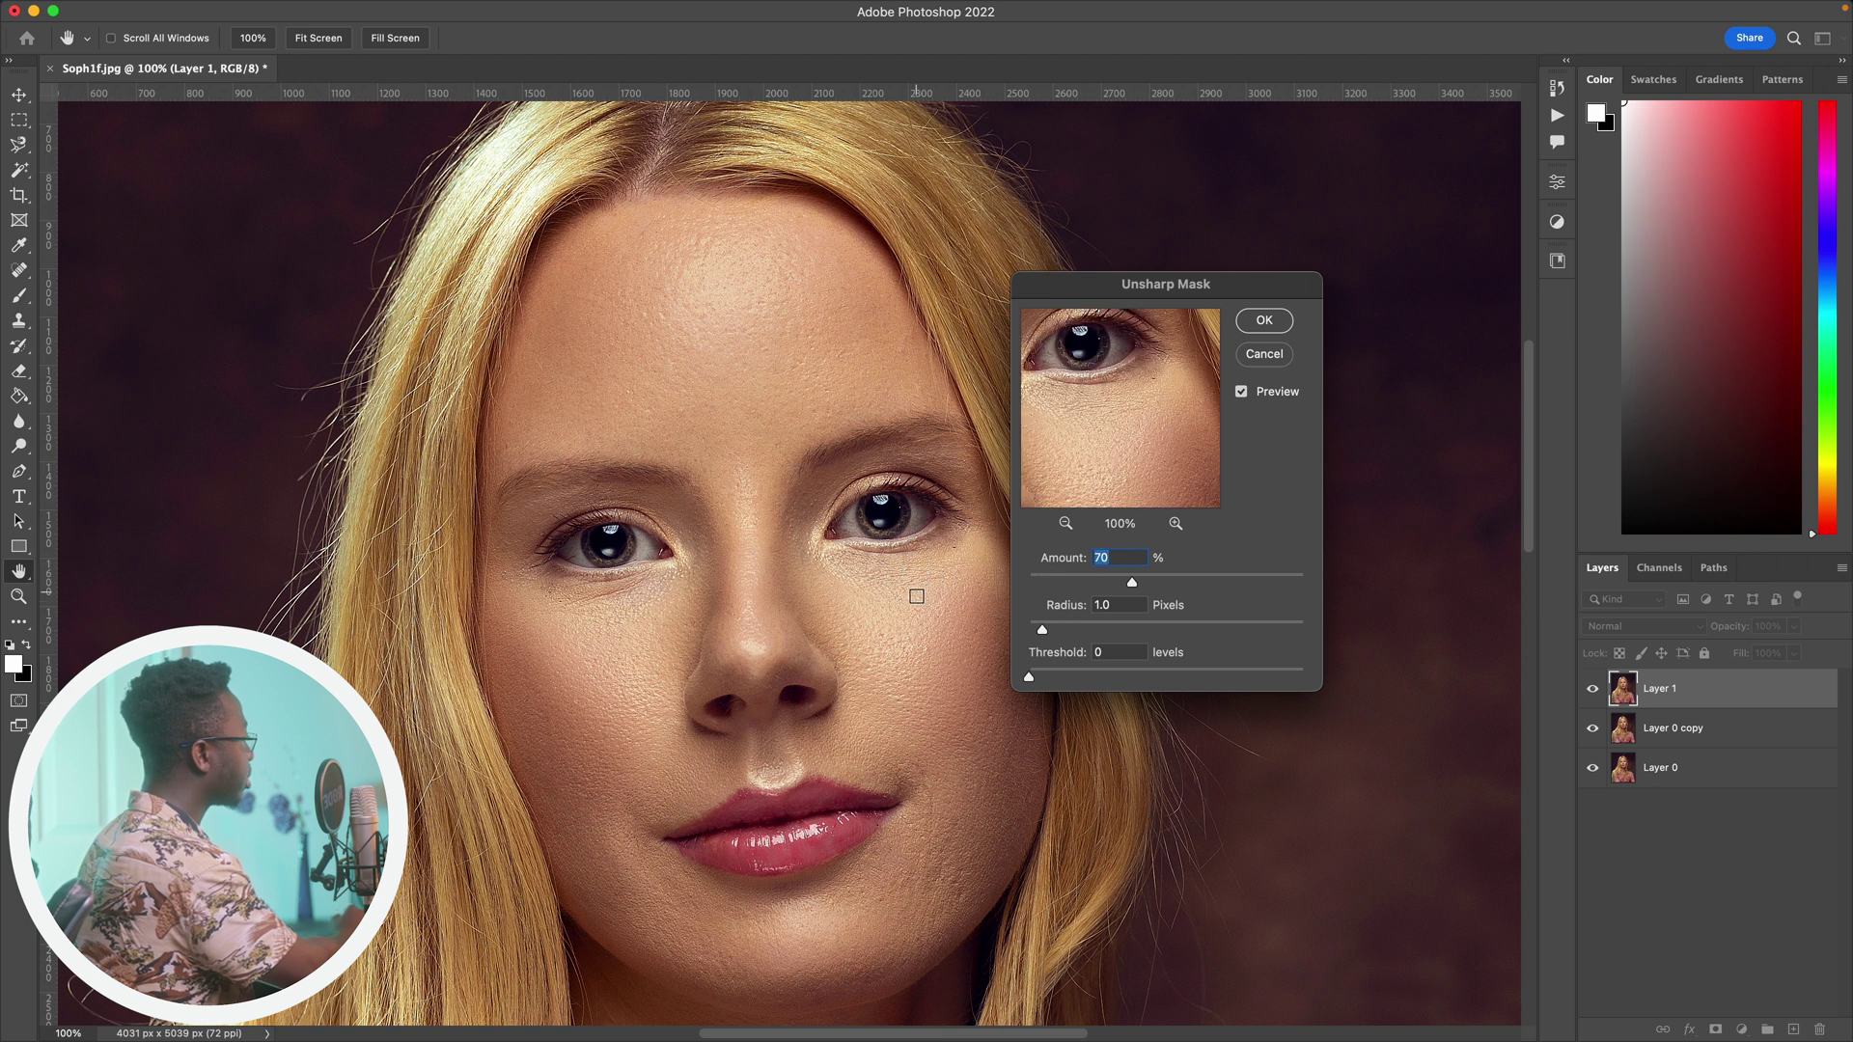
{"action": "left_click", "coordinate": [919, 618]}
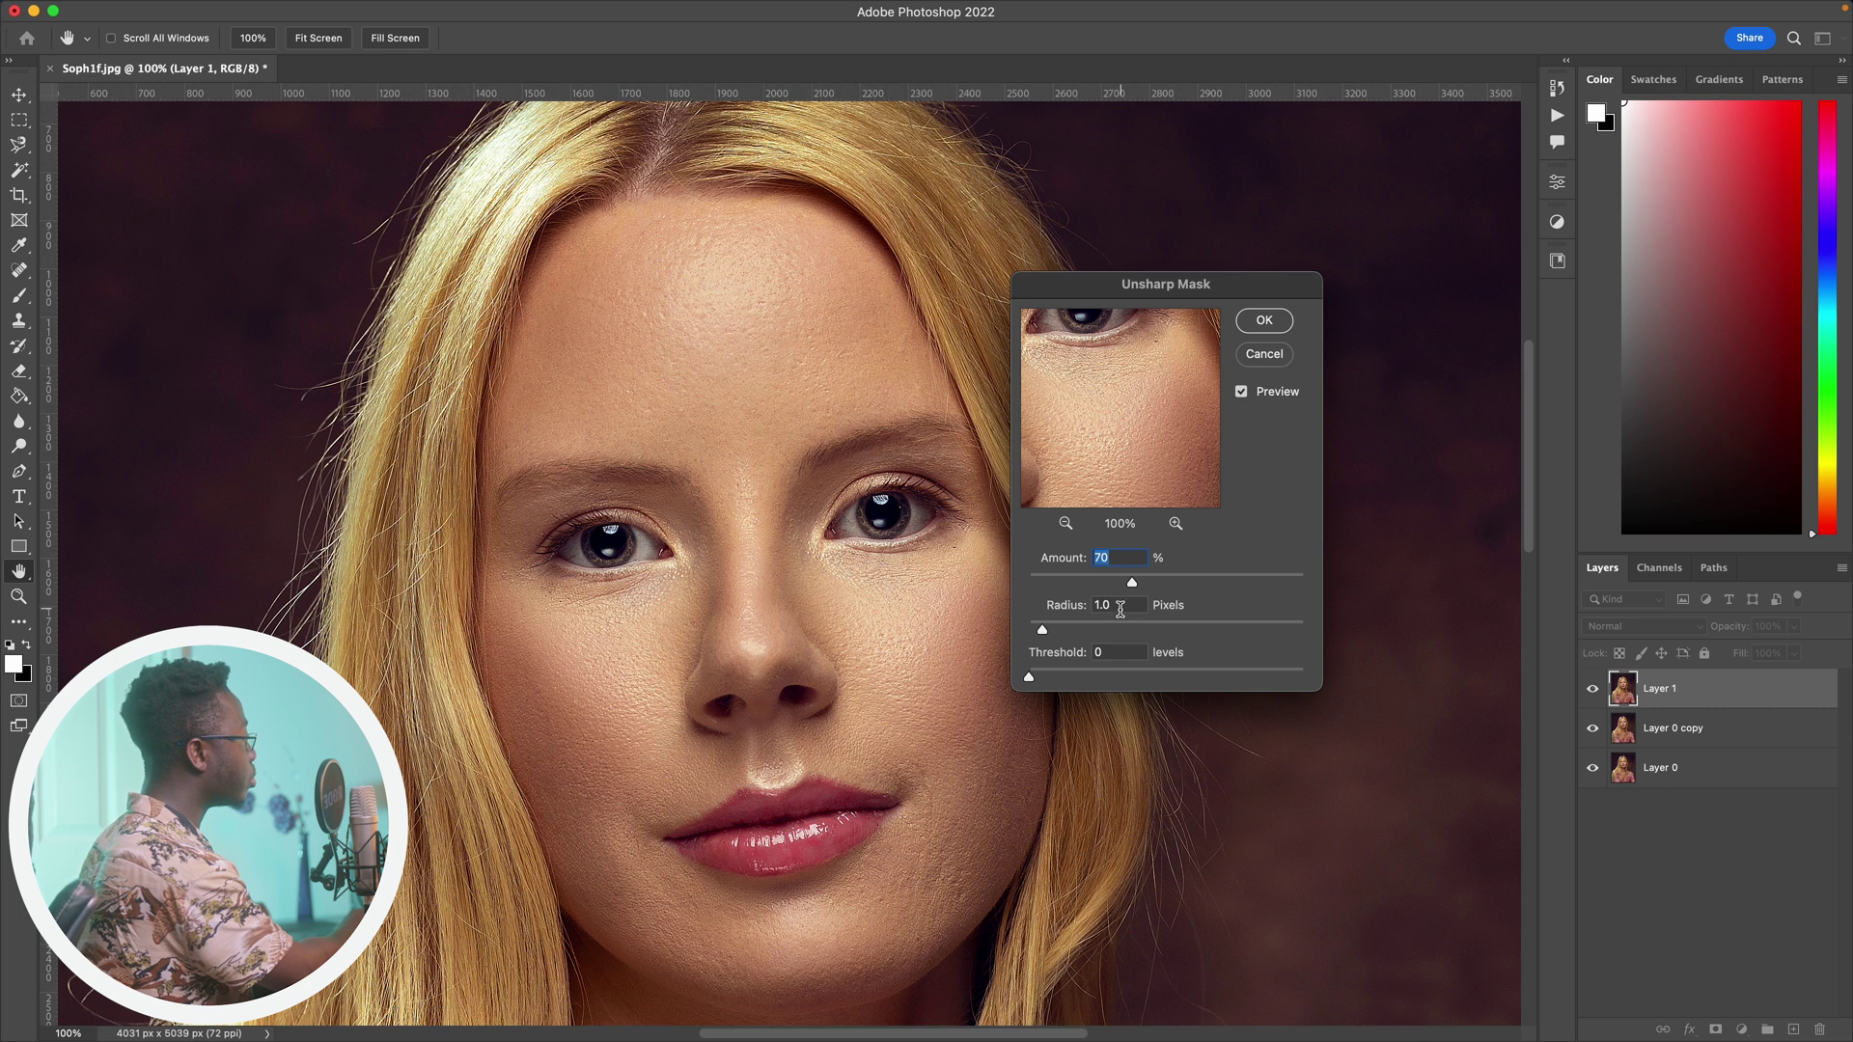
- Commit the 70% Unsharp Mask to Layer 1
{"action": "left_click", "coordinate": [1265, 322]}
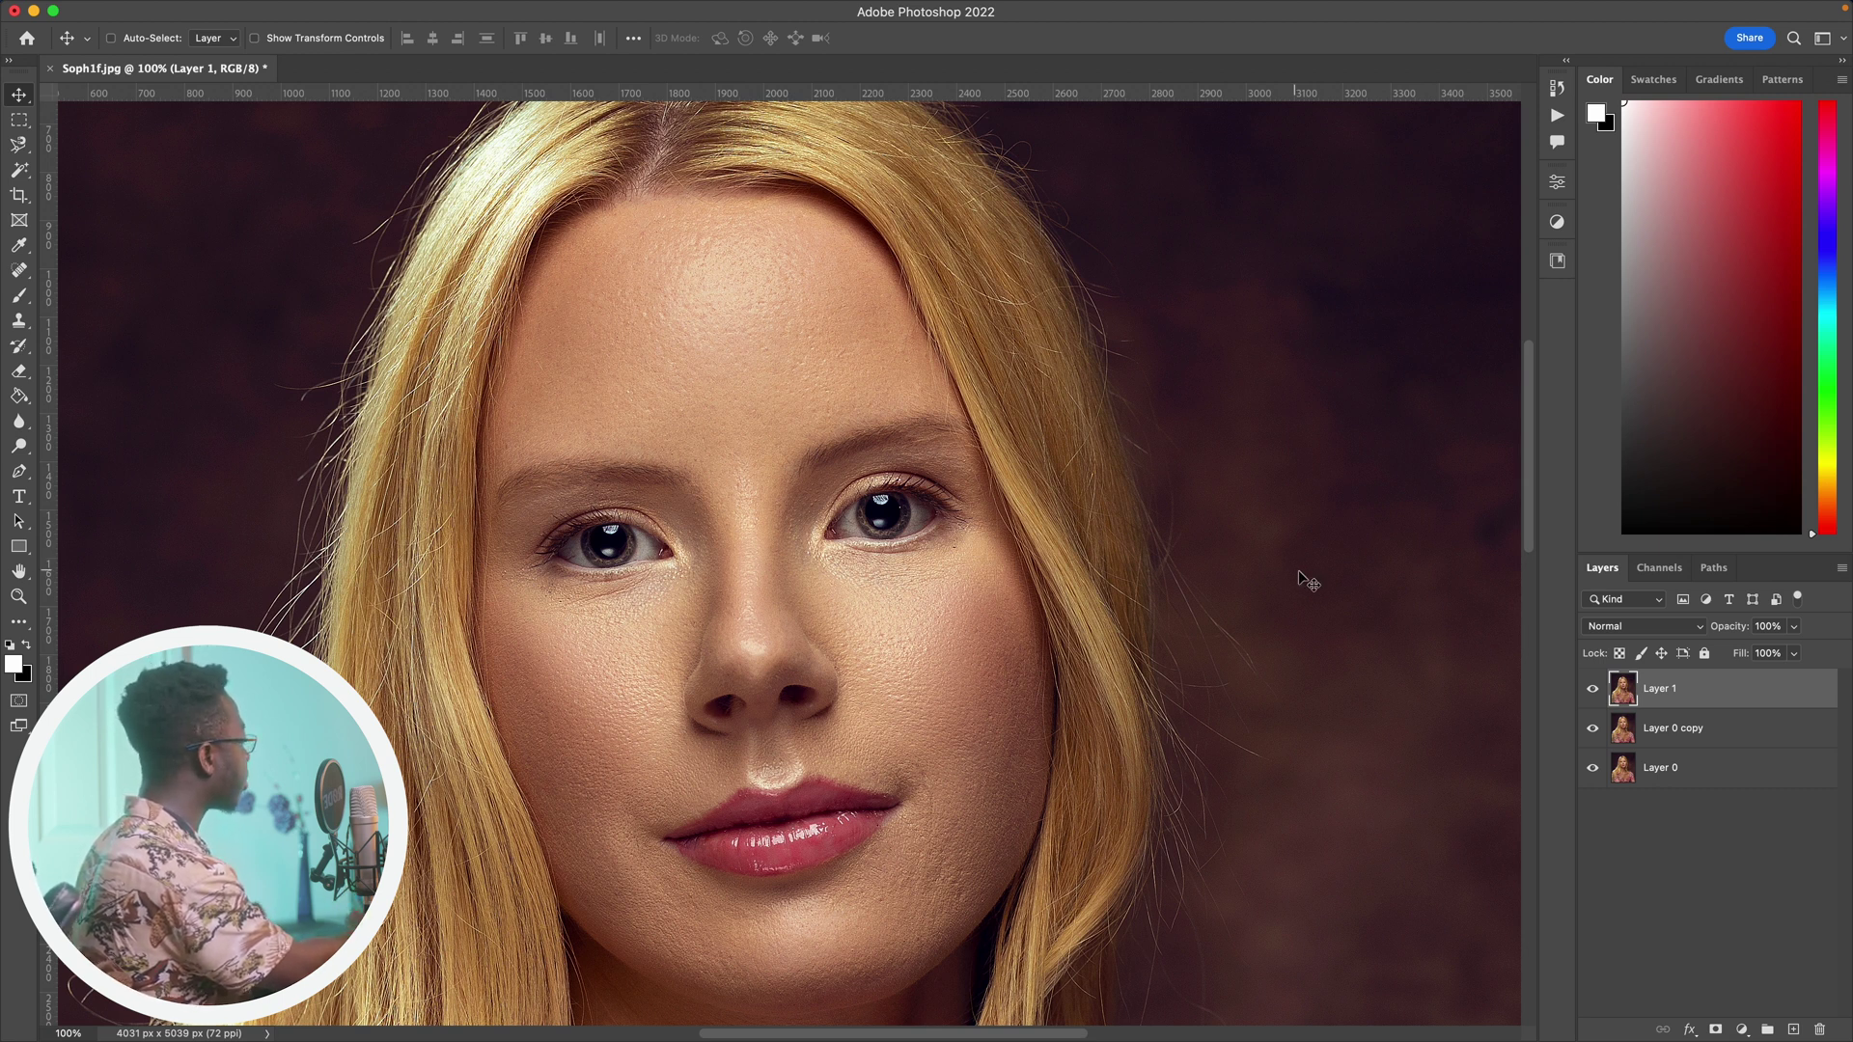
- Lower Layer 1's opacity to 40% and duplicate it as Layer 1 copy
{"action": "mouse_move", "coordinate": [1723, 627]}
{"action": "left_mouse_down"}
{"action": "mouse_move", "coordinate": [1742, 639]}
{"action": "mouse_move", "coordinate": [1706, 639]}
{"action": "left_mouse_up"}
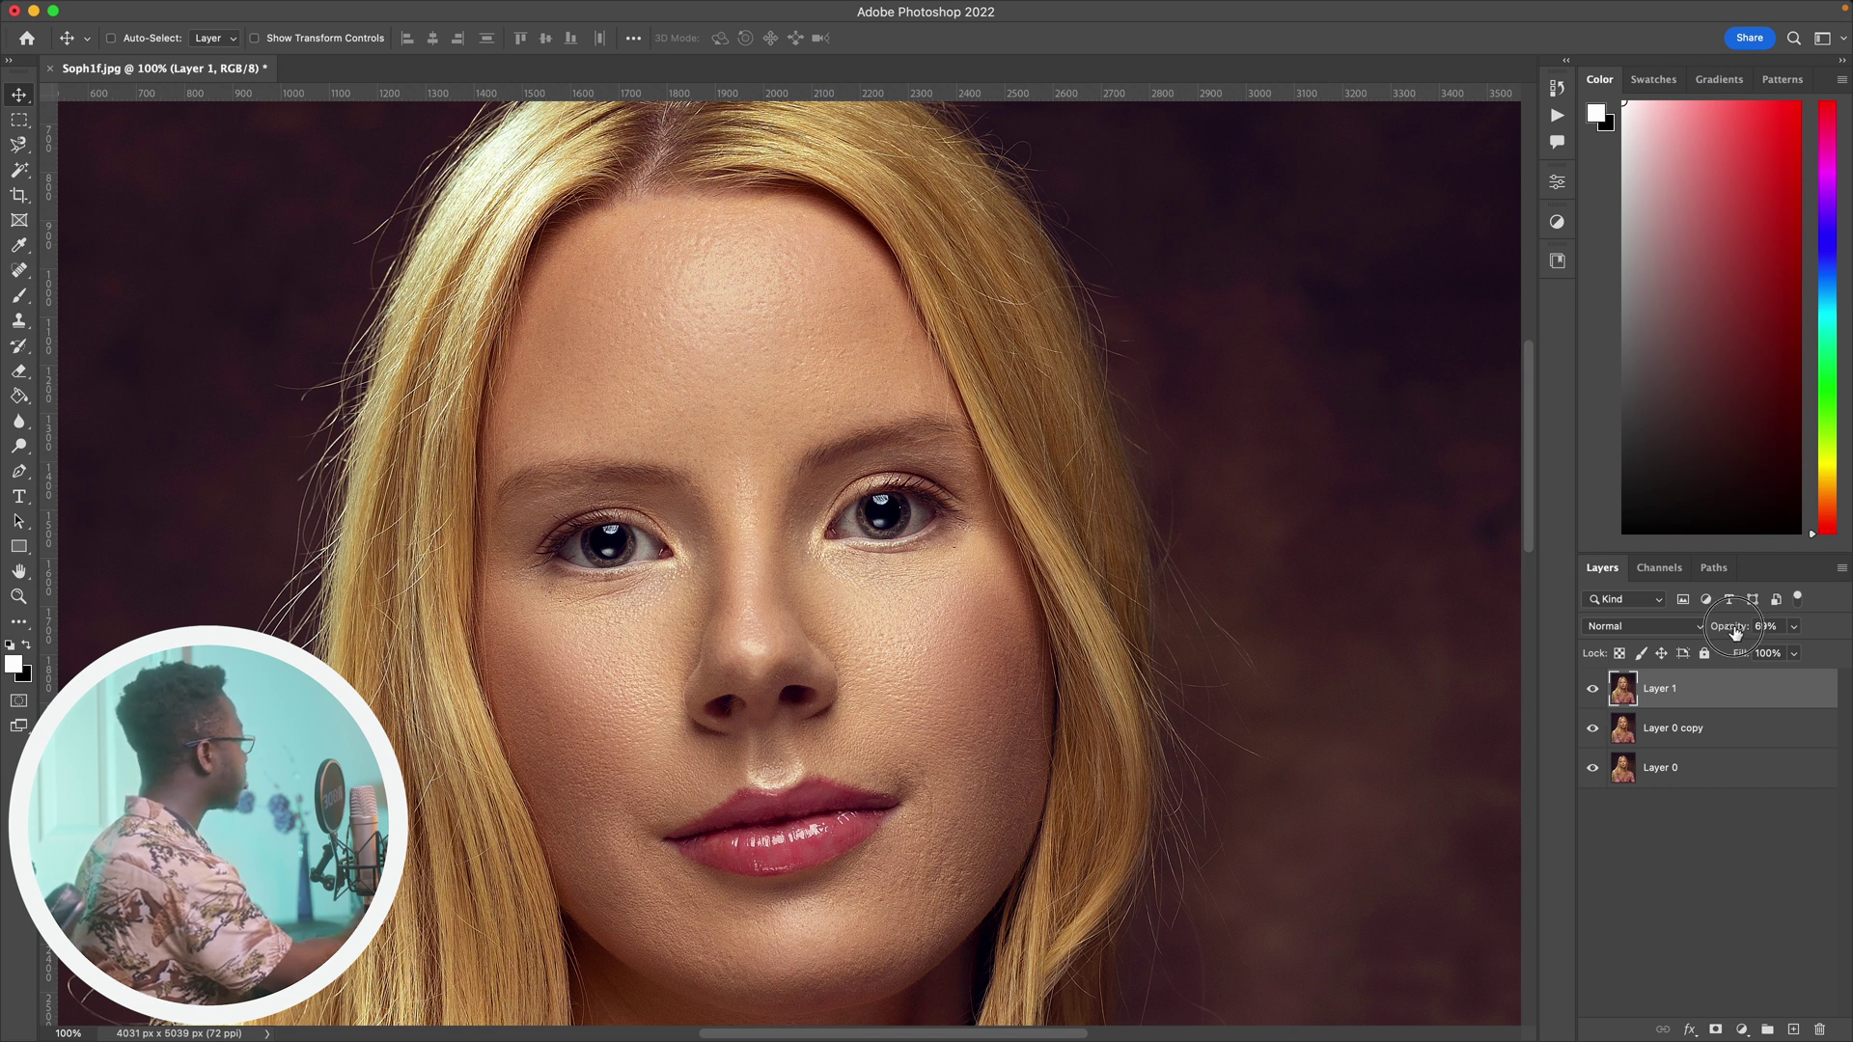
{"action": "left_click_drag", "start_coordinate": [1729, 629], "coordinate": [1714, 636]}
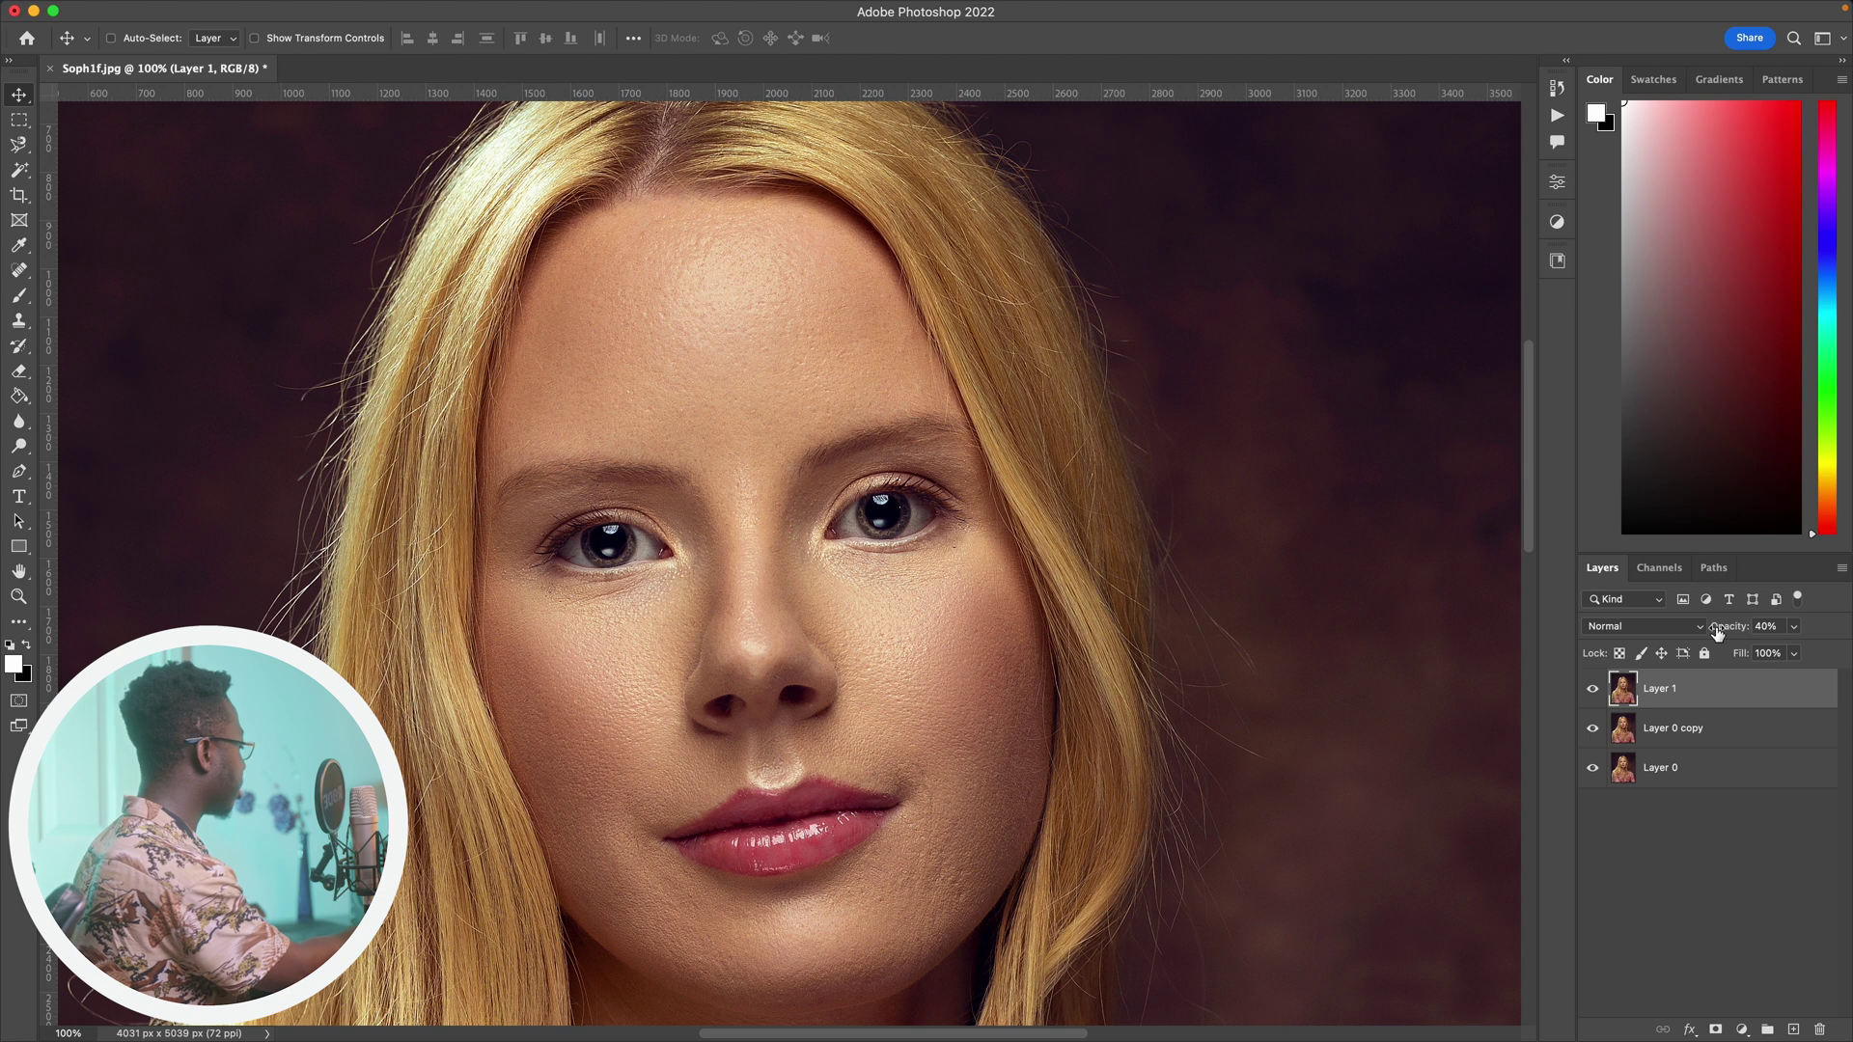
{"action": "key", "text": "super+j"}
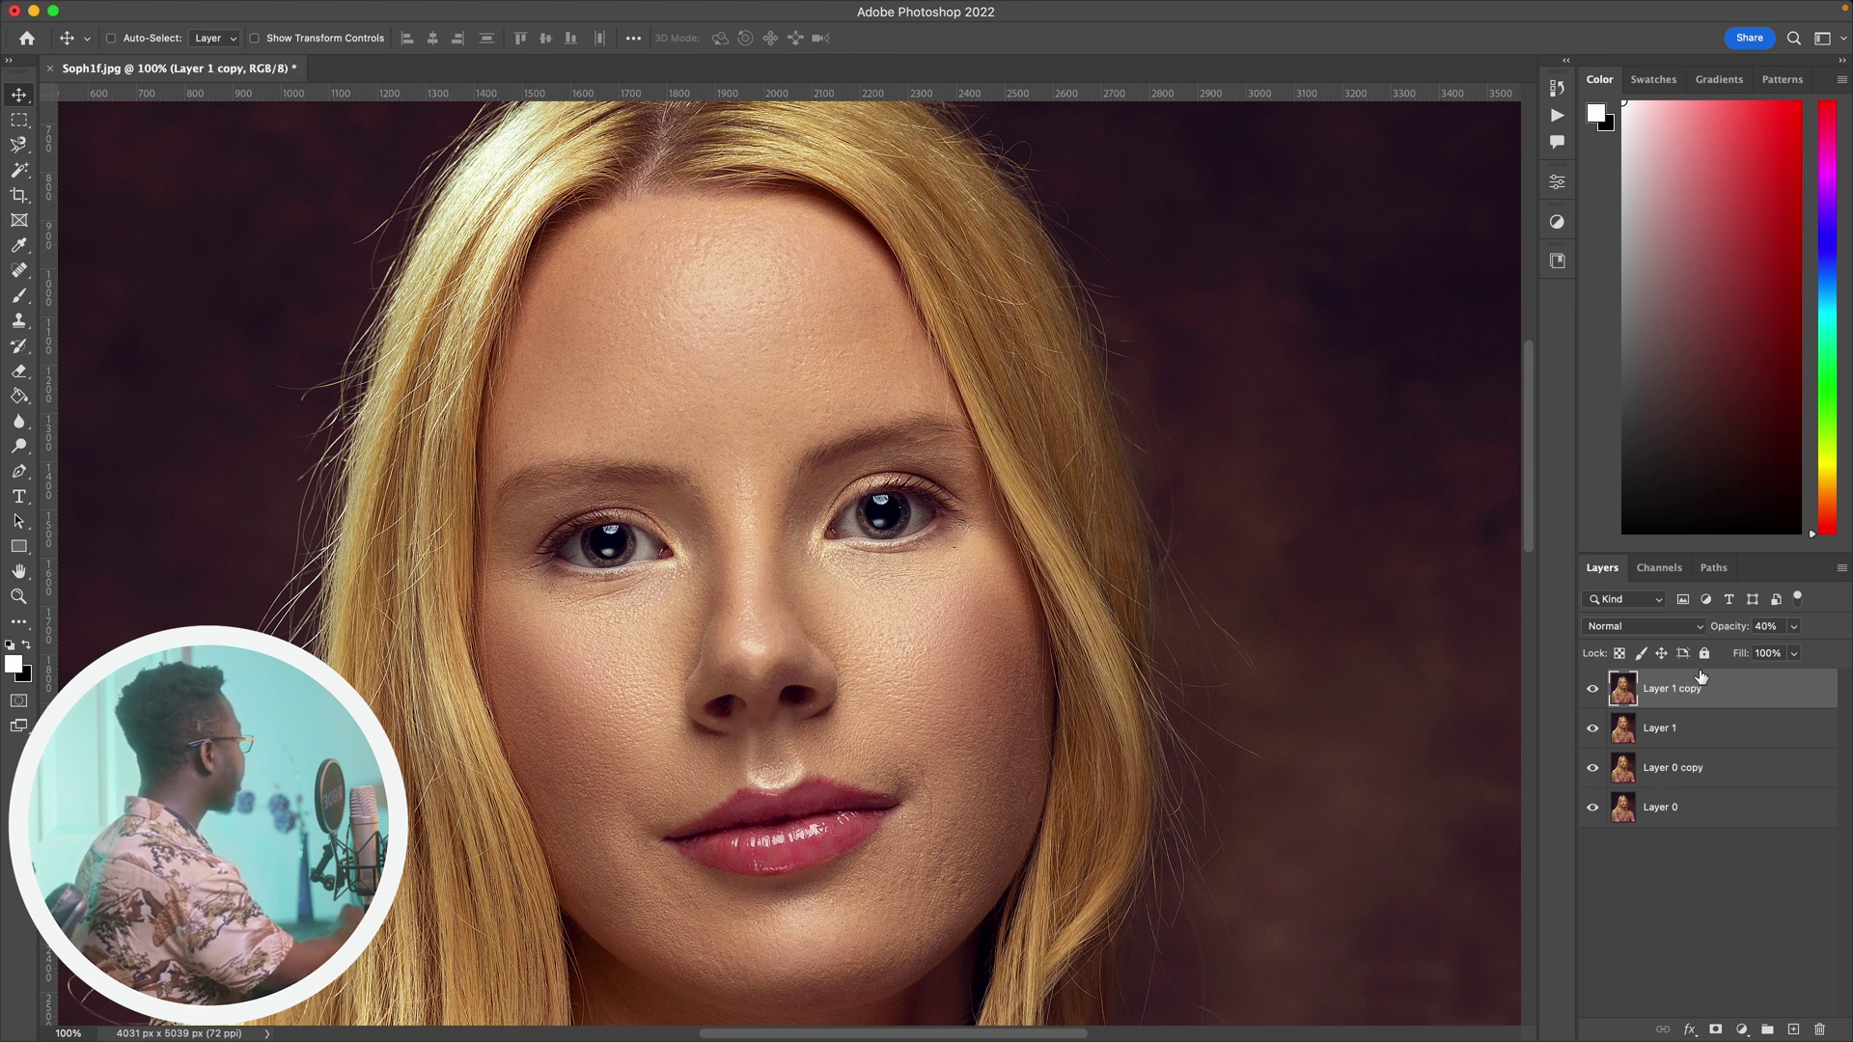
- Add an inverted black mask to Layer 1 copy and paint white along the face edge with a 300 px brush
{"action": "left_click", "coordinate": [1716, 1029]}
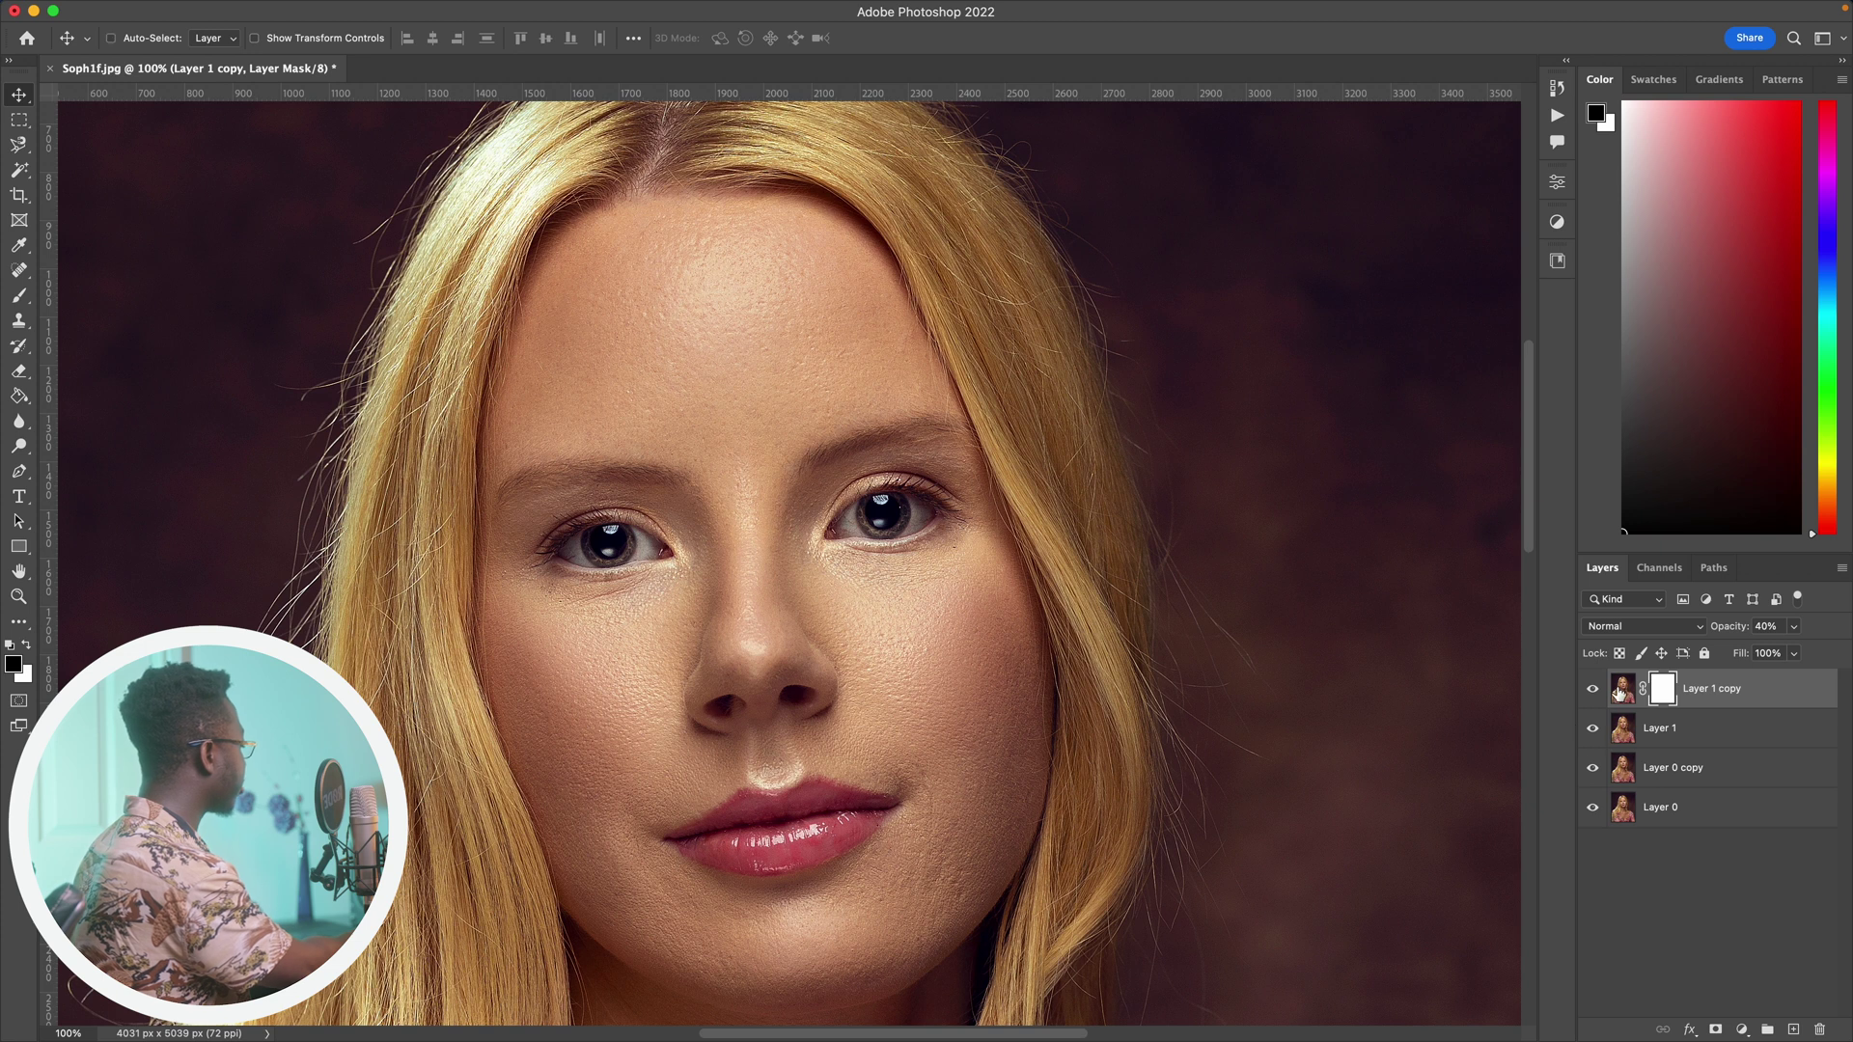
{"action": "key", "text": "super+i"}
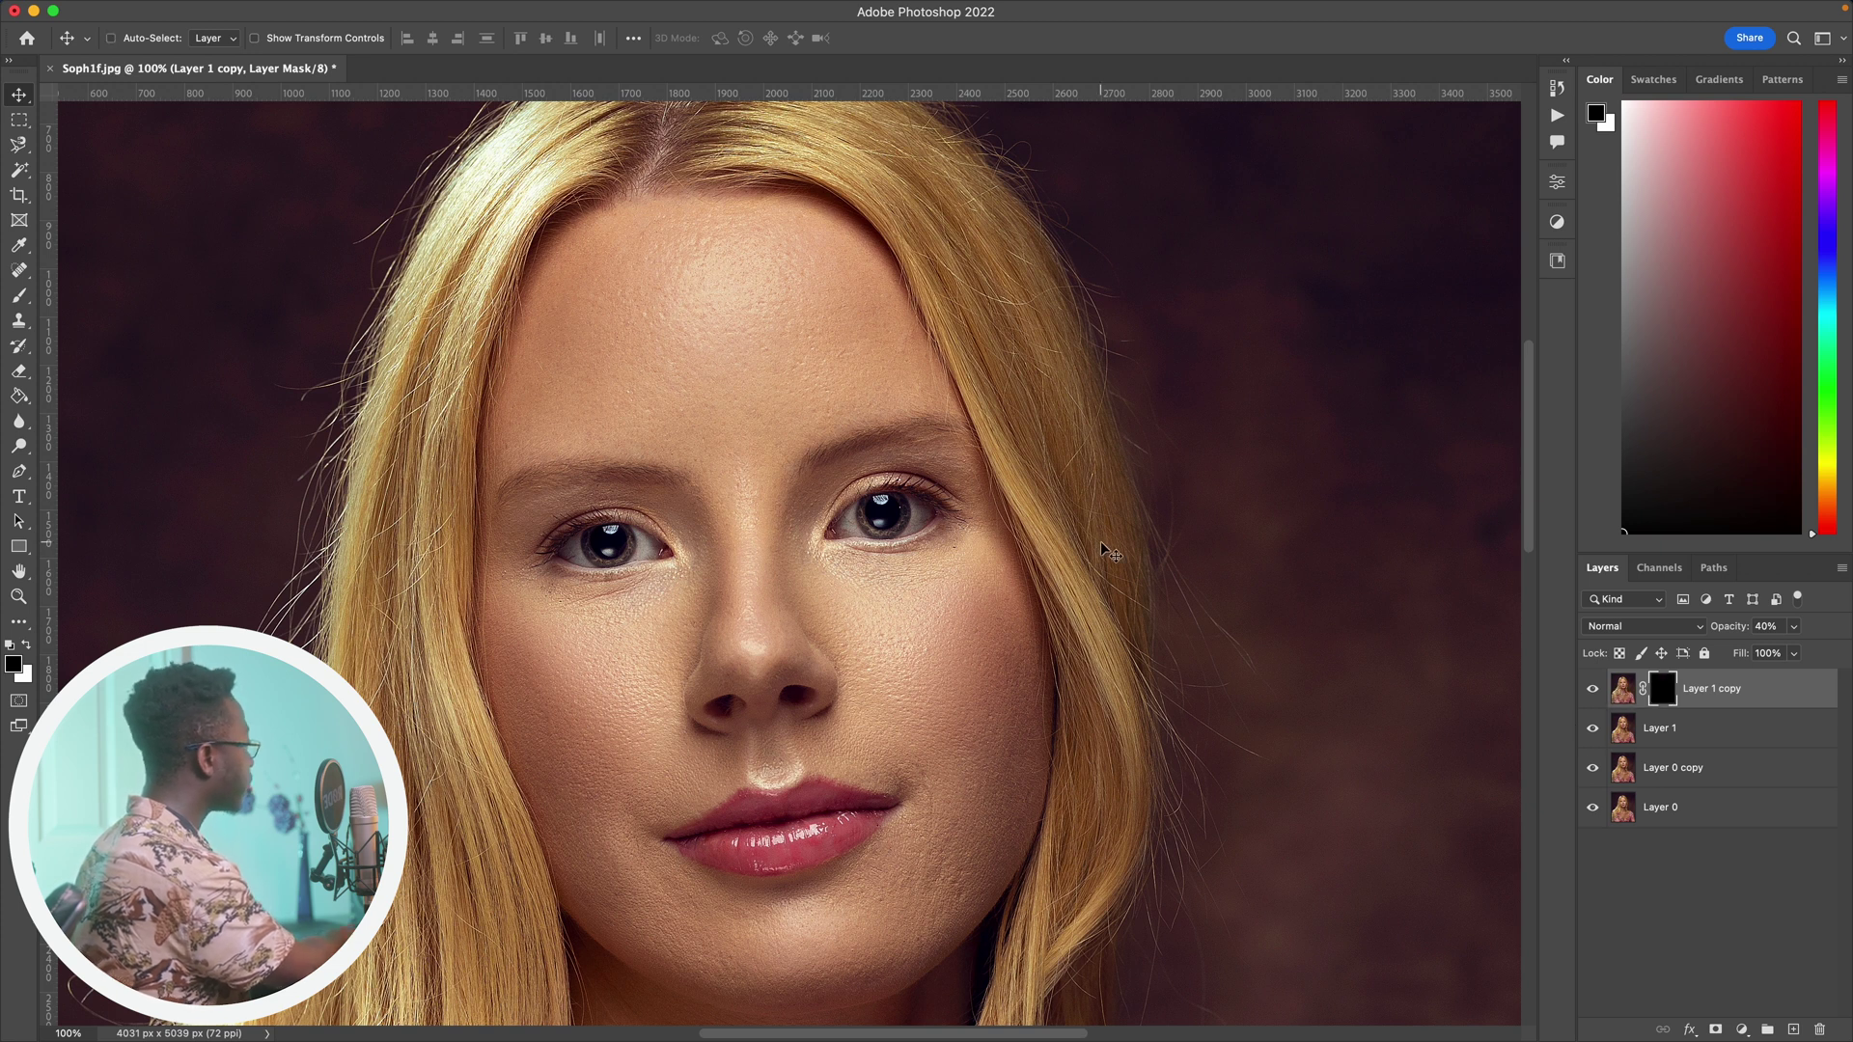
{"action": "key", "text": "b"}
{"action": "key", "text": "super+minus"}
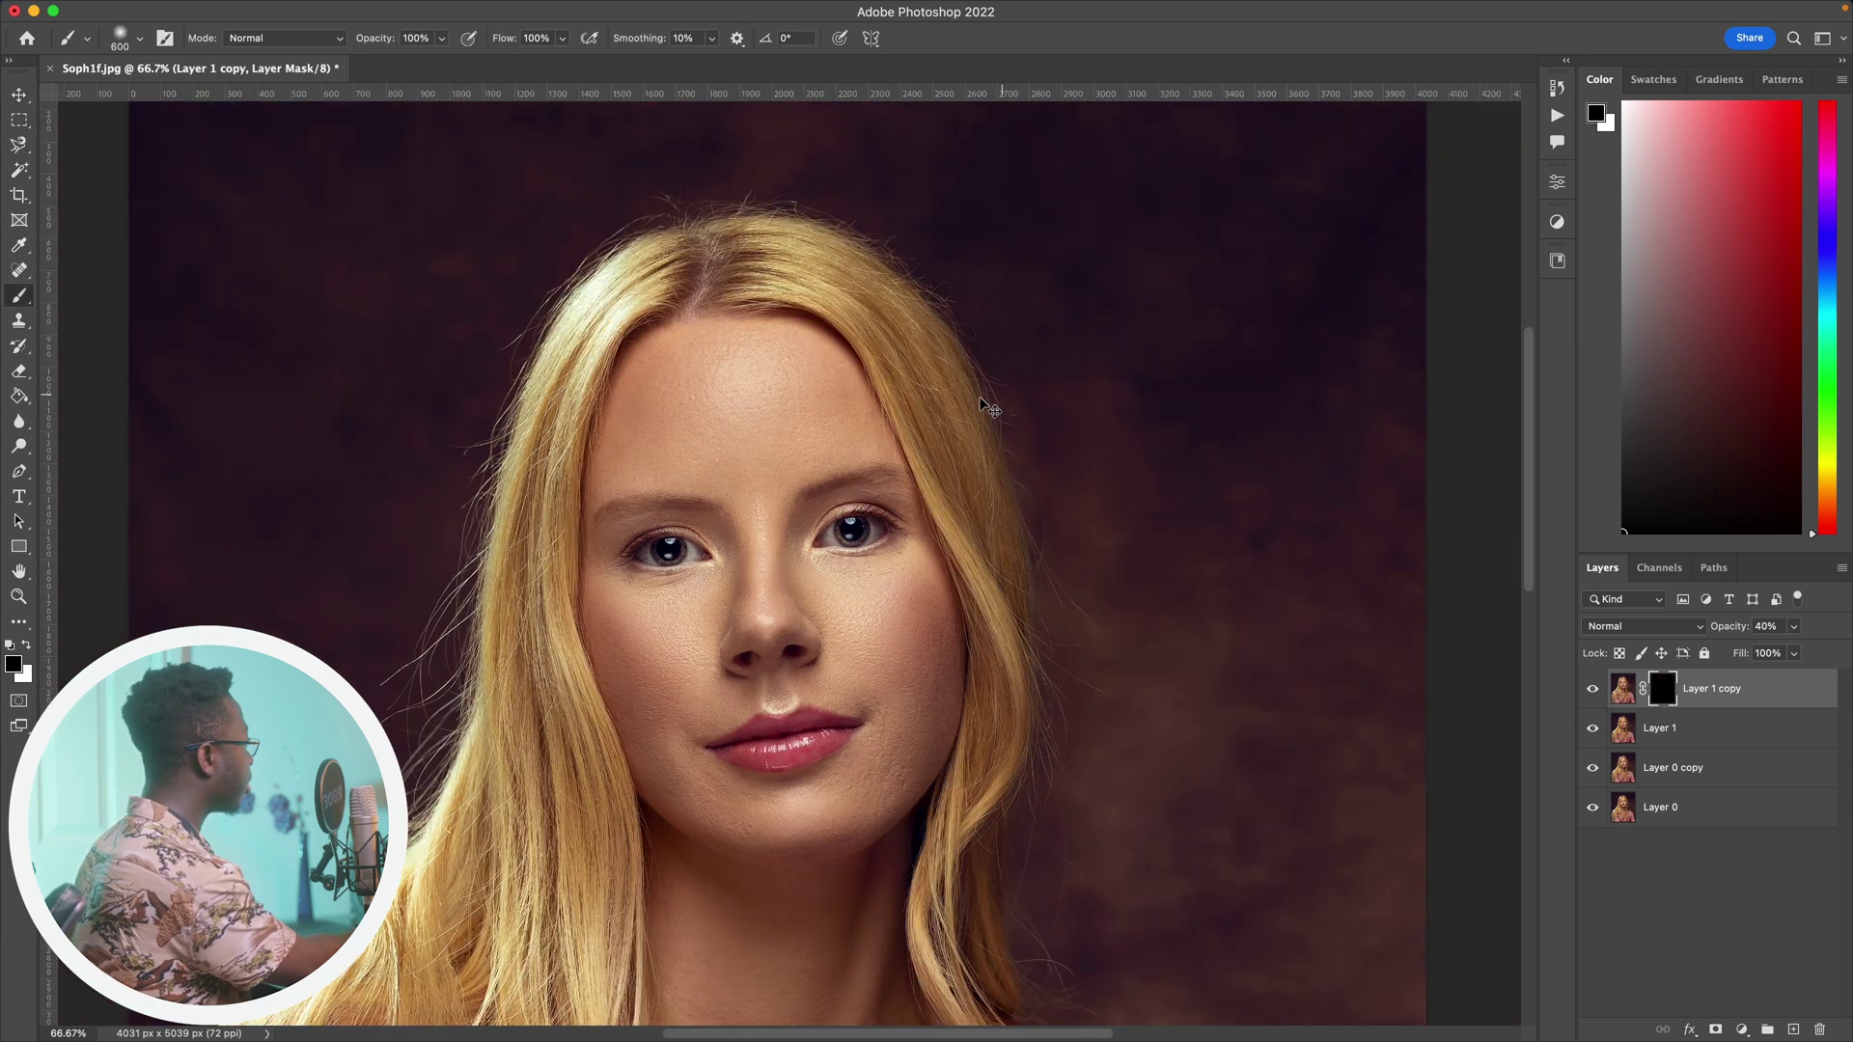
{"action": "key", "text": "bracketleft"}
{"action": "key", "text": "bracketleft"}
{"action": "key", "text": "bracketleft"}
{"action": "key", "text": "x"}
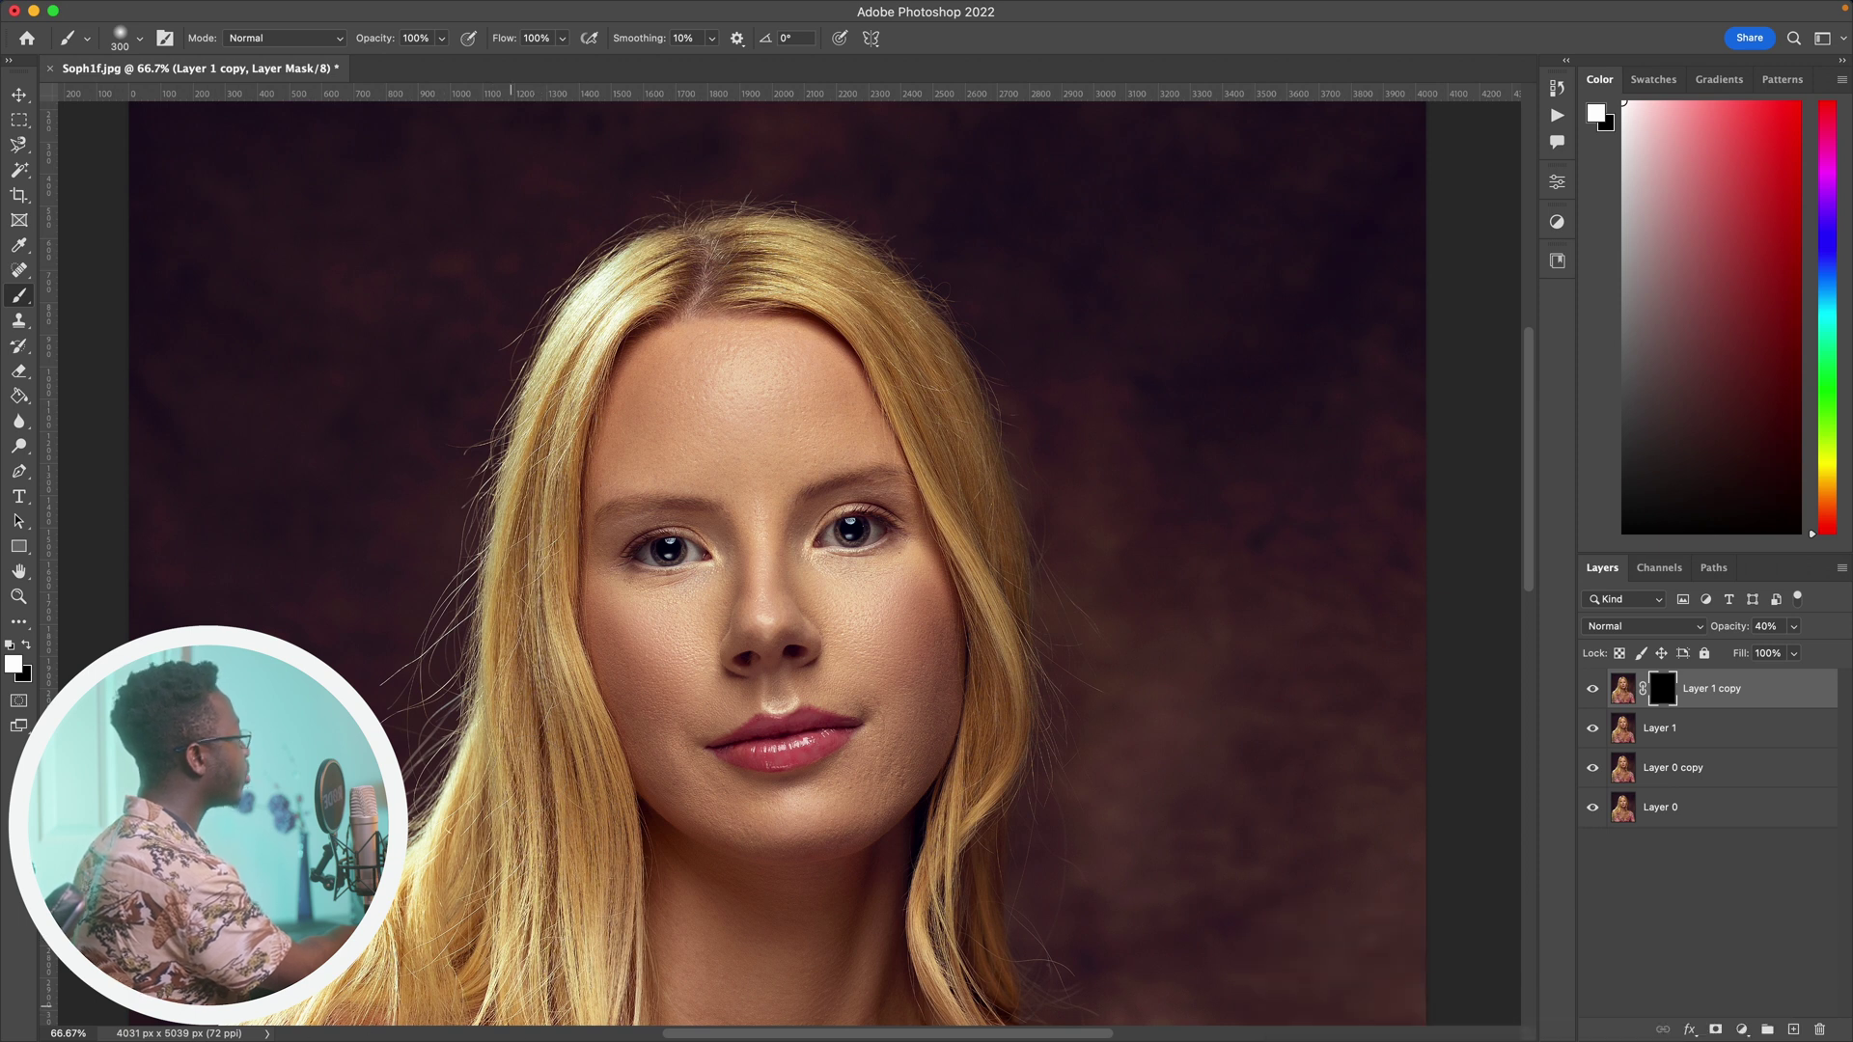
{"action": "mouse_move", "coordinate": [951, 777]}
{"action": "left_mouse_down"}
{"action": "mouse_move", "coordinate": [985, 704]}
{"action": "mouse_move", "coordinate": [982, 793]}
{"action": "left_mouse_up"}
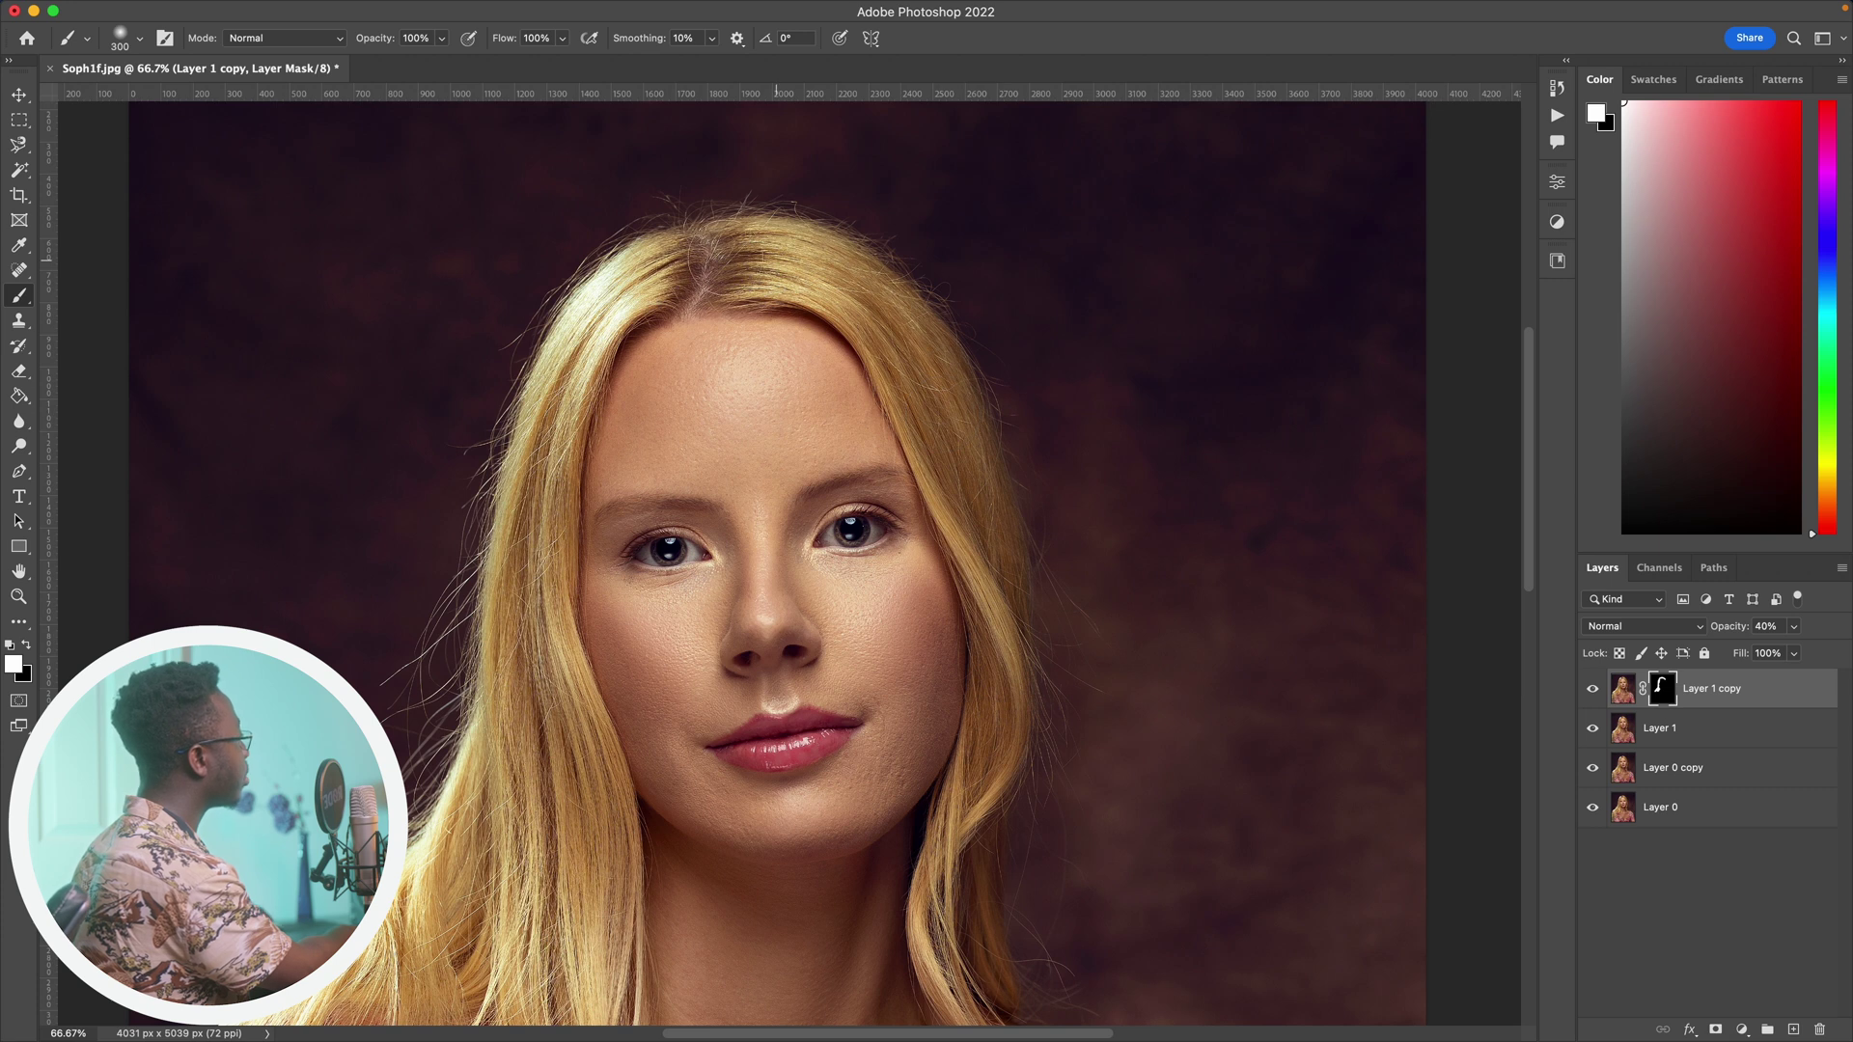
- Shrink the brush, paint white over the right eye, and zoom to 200% centred on the eyes
{"action": "key", "text": "bracketleft"}
{"action": "key", "text": "bracketleft"}
{"action": "key", "text": "bracketleft"}
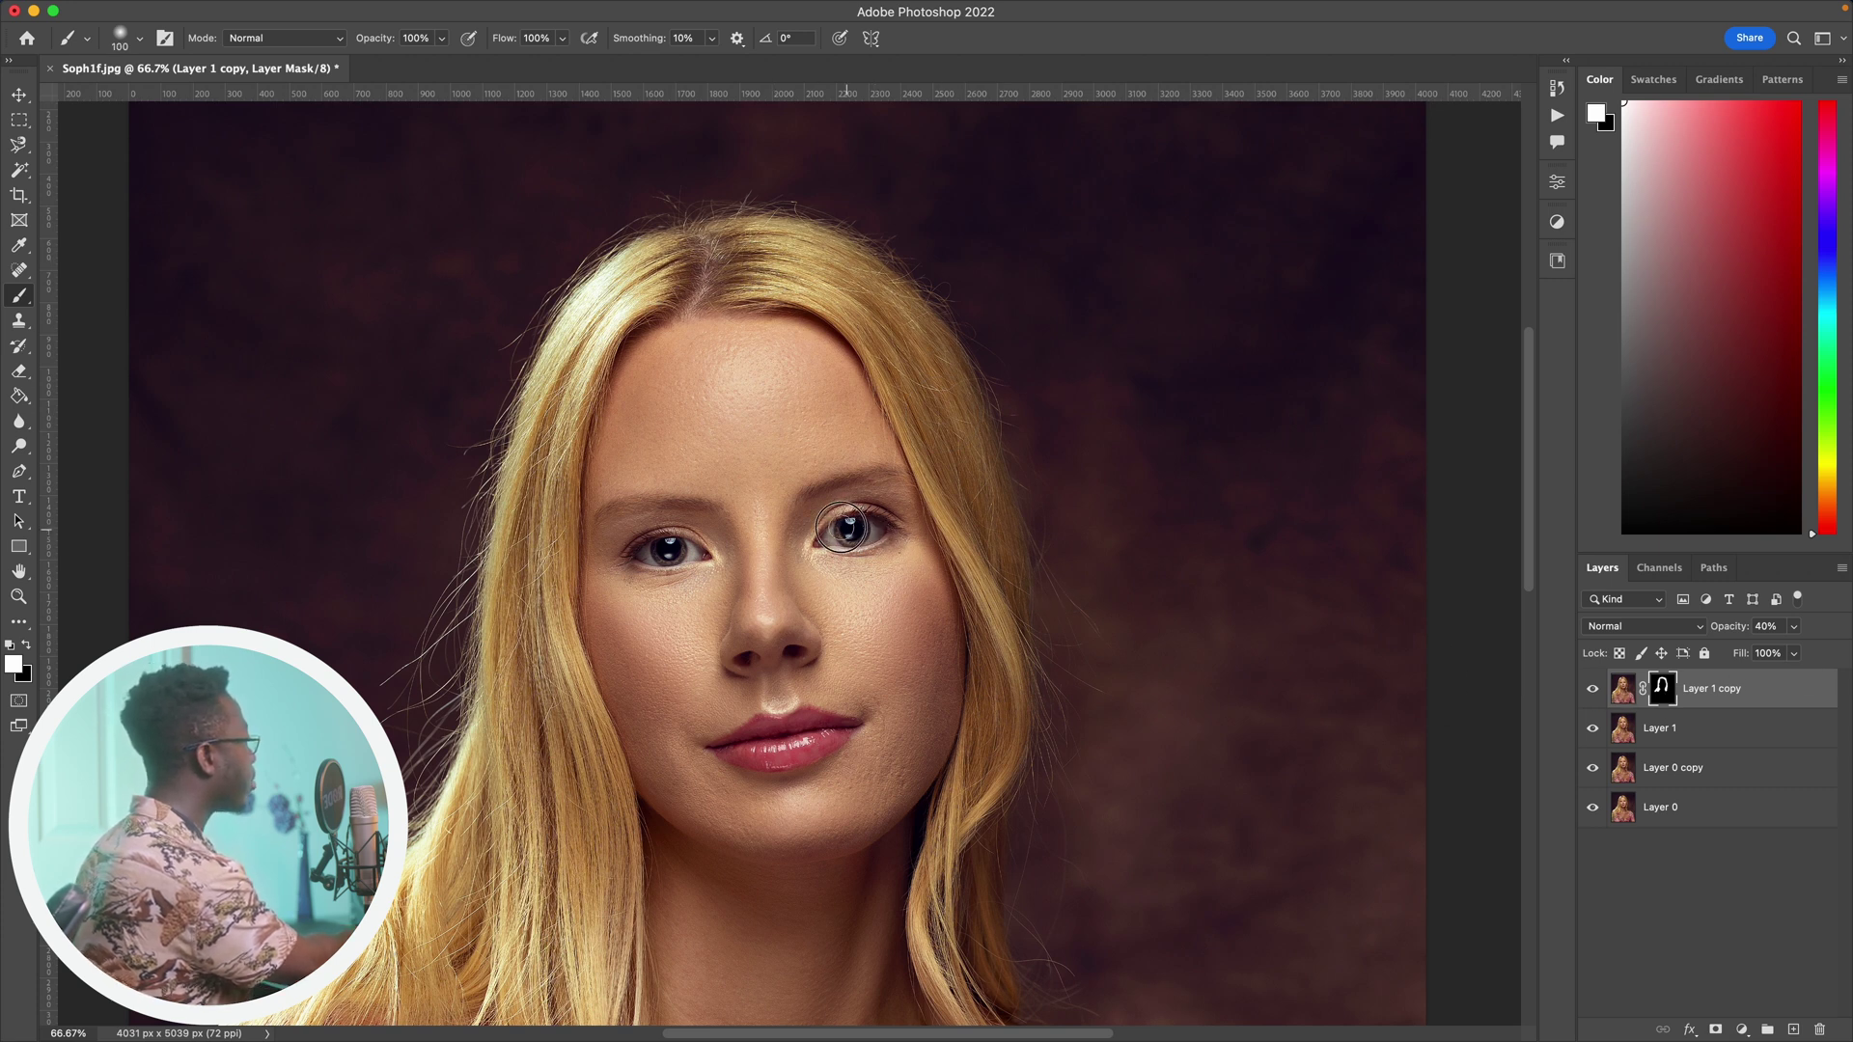
{"action": "left_click_drag", "start_coordinate": [853, 530], "coordinate": [867, 523]}
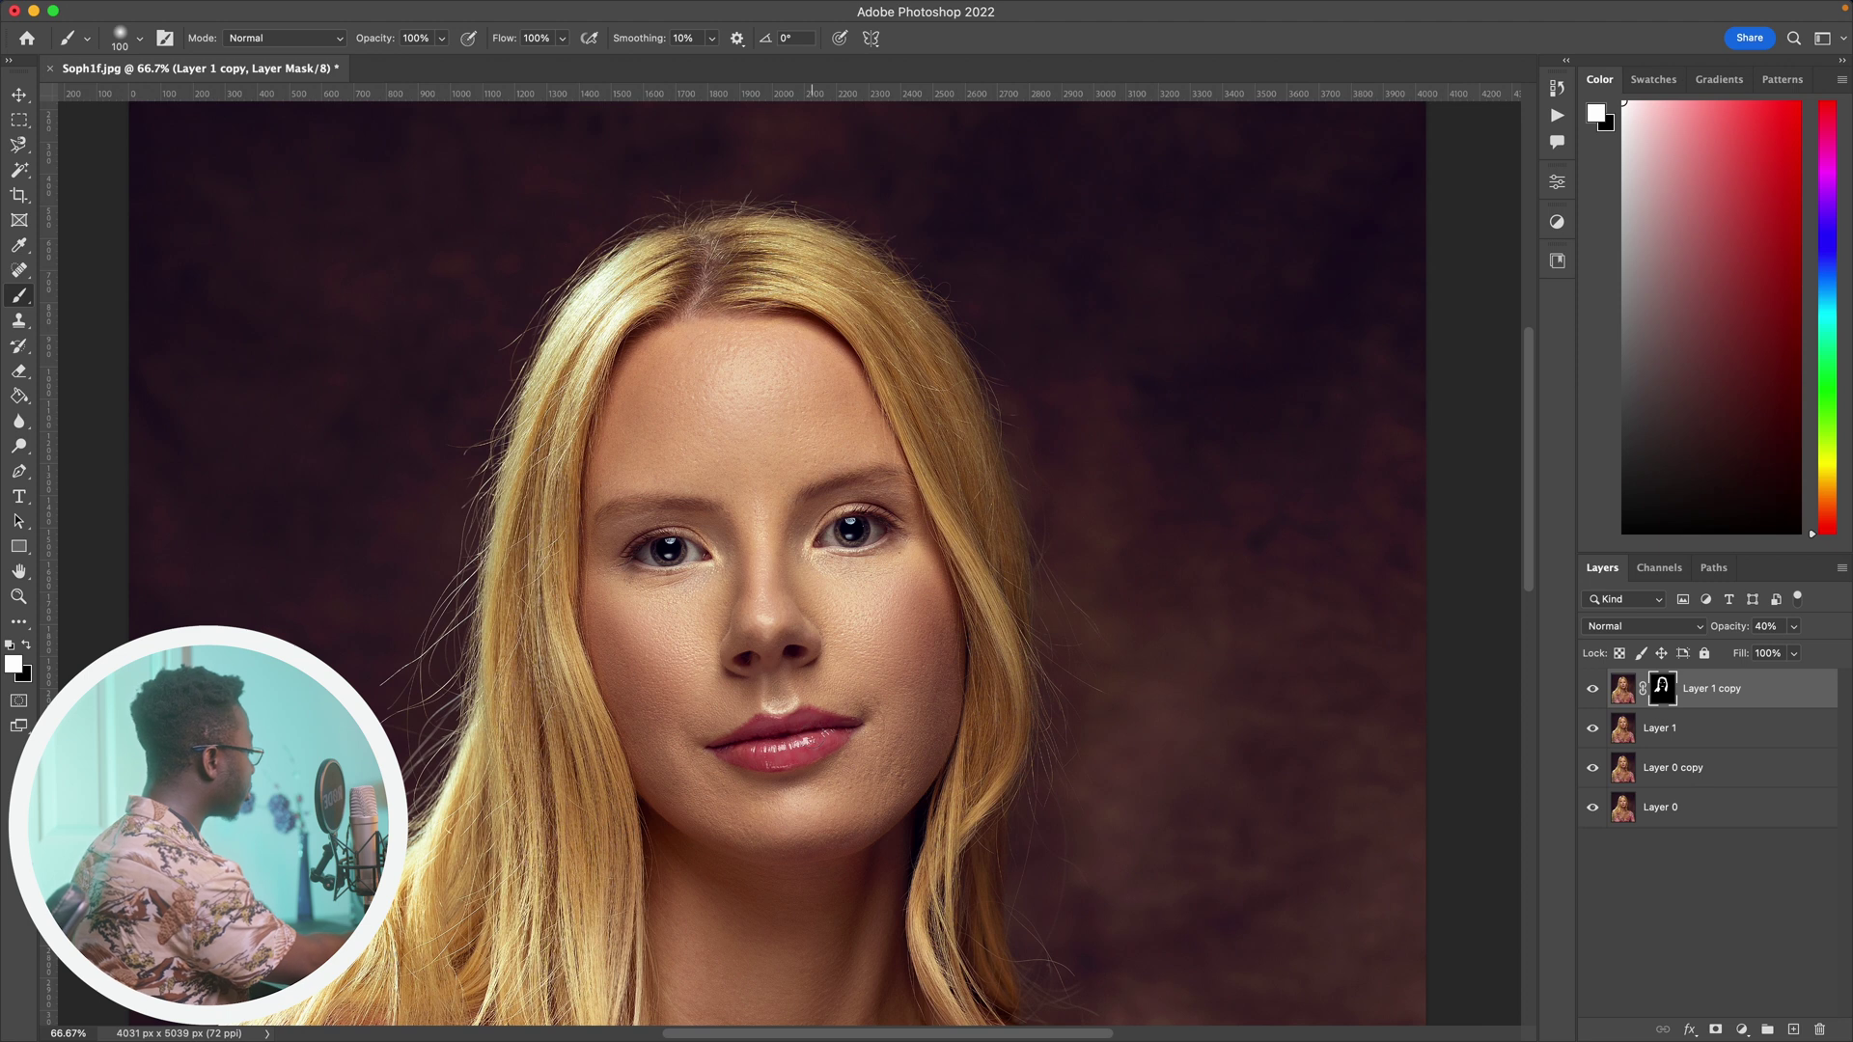
{"action": "key", "text": "super+equal"}
{"action": "key", "text": "super+equal"}
{"action": "left_click_drag", "start_coordinate": [985, 698], "coordinate": [1059, 659]}
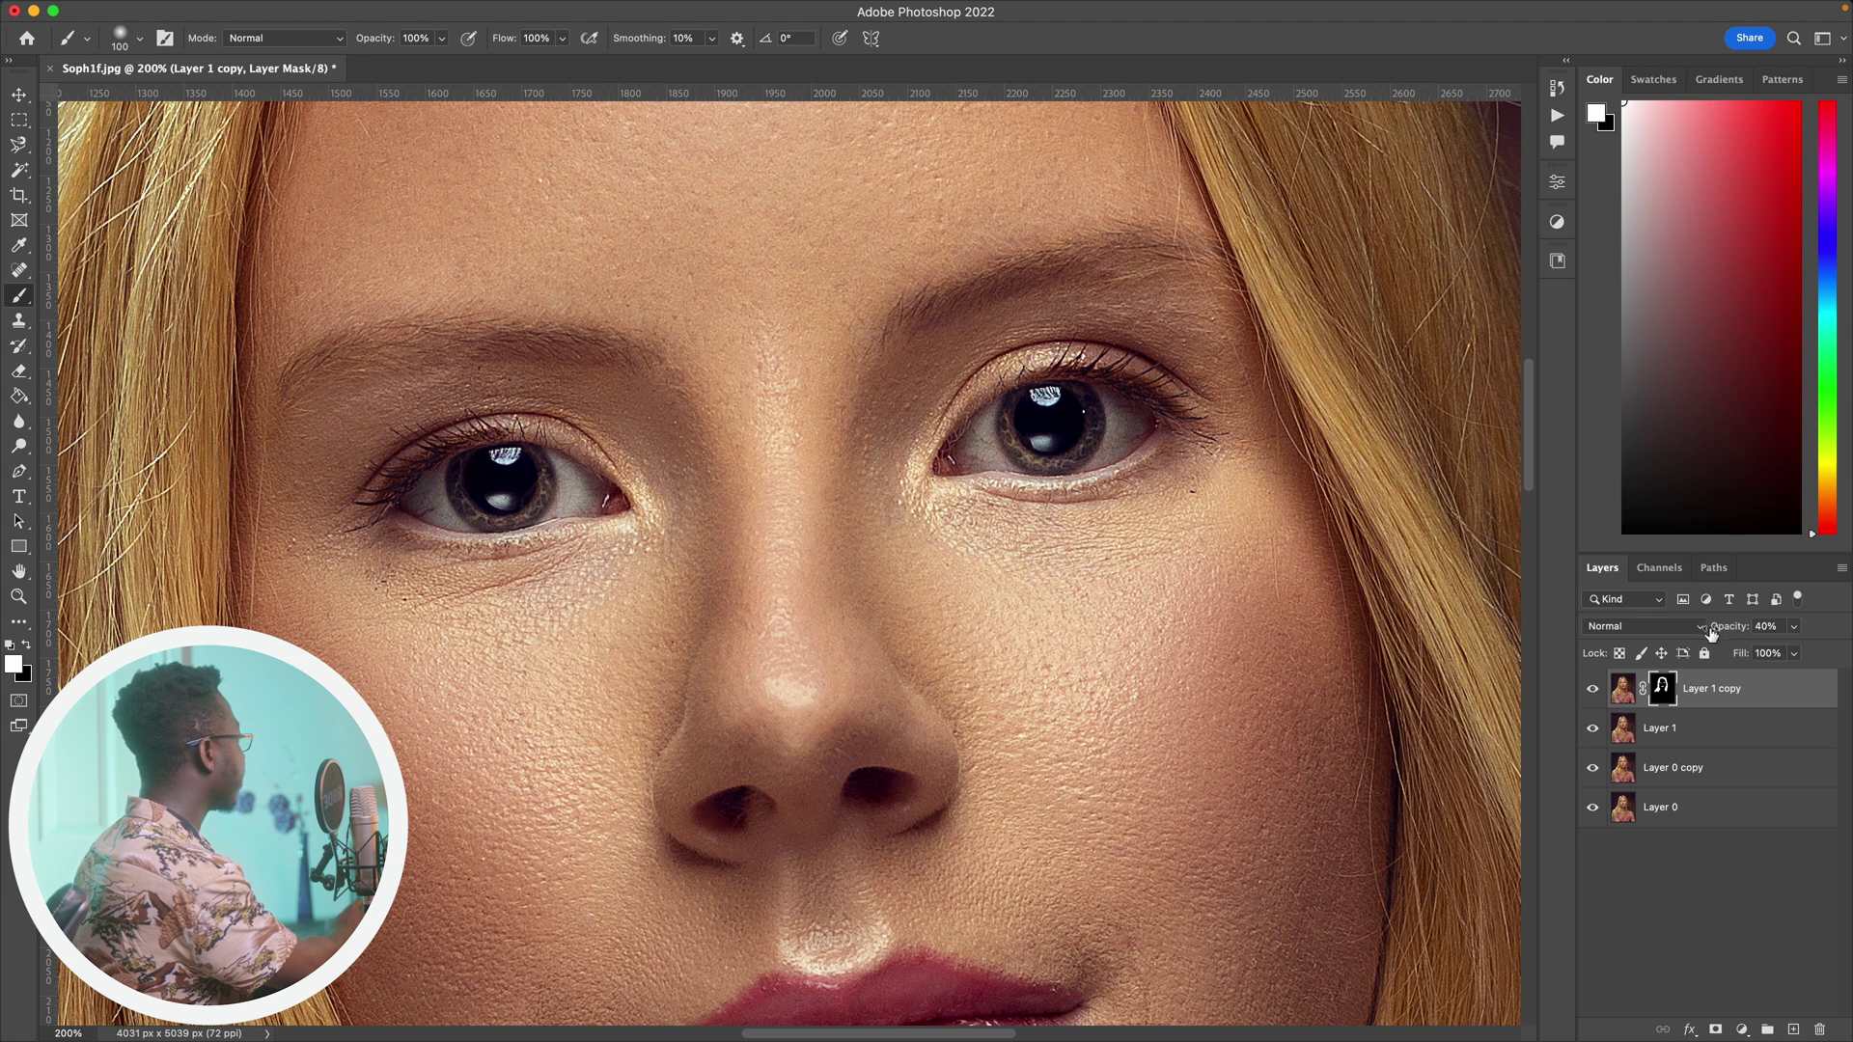
- Raise Layer 1 copy to 100% opacity and toggle its visibility to compare
{"action": "left_click_drag", "start_coordinate": [1711, 632], "coordinate": [1824, 627]}
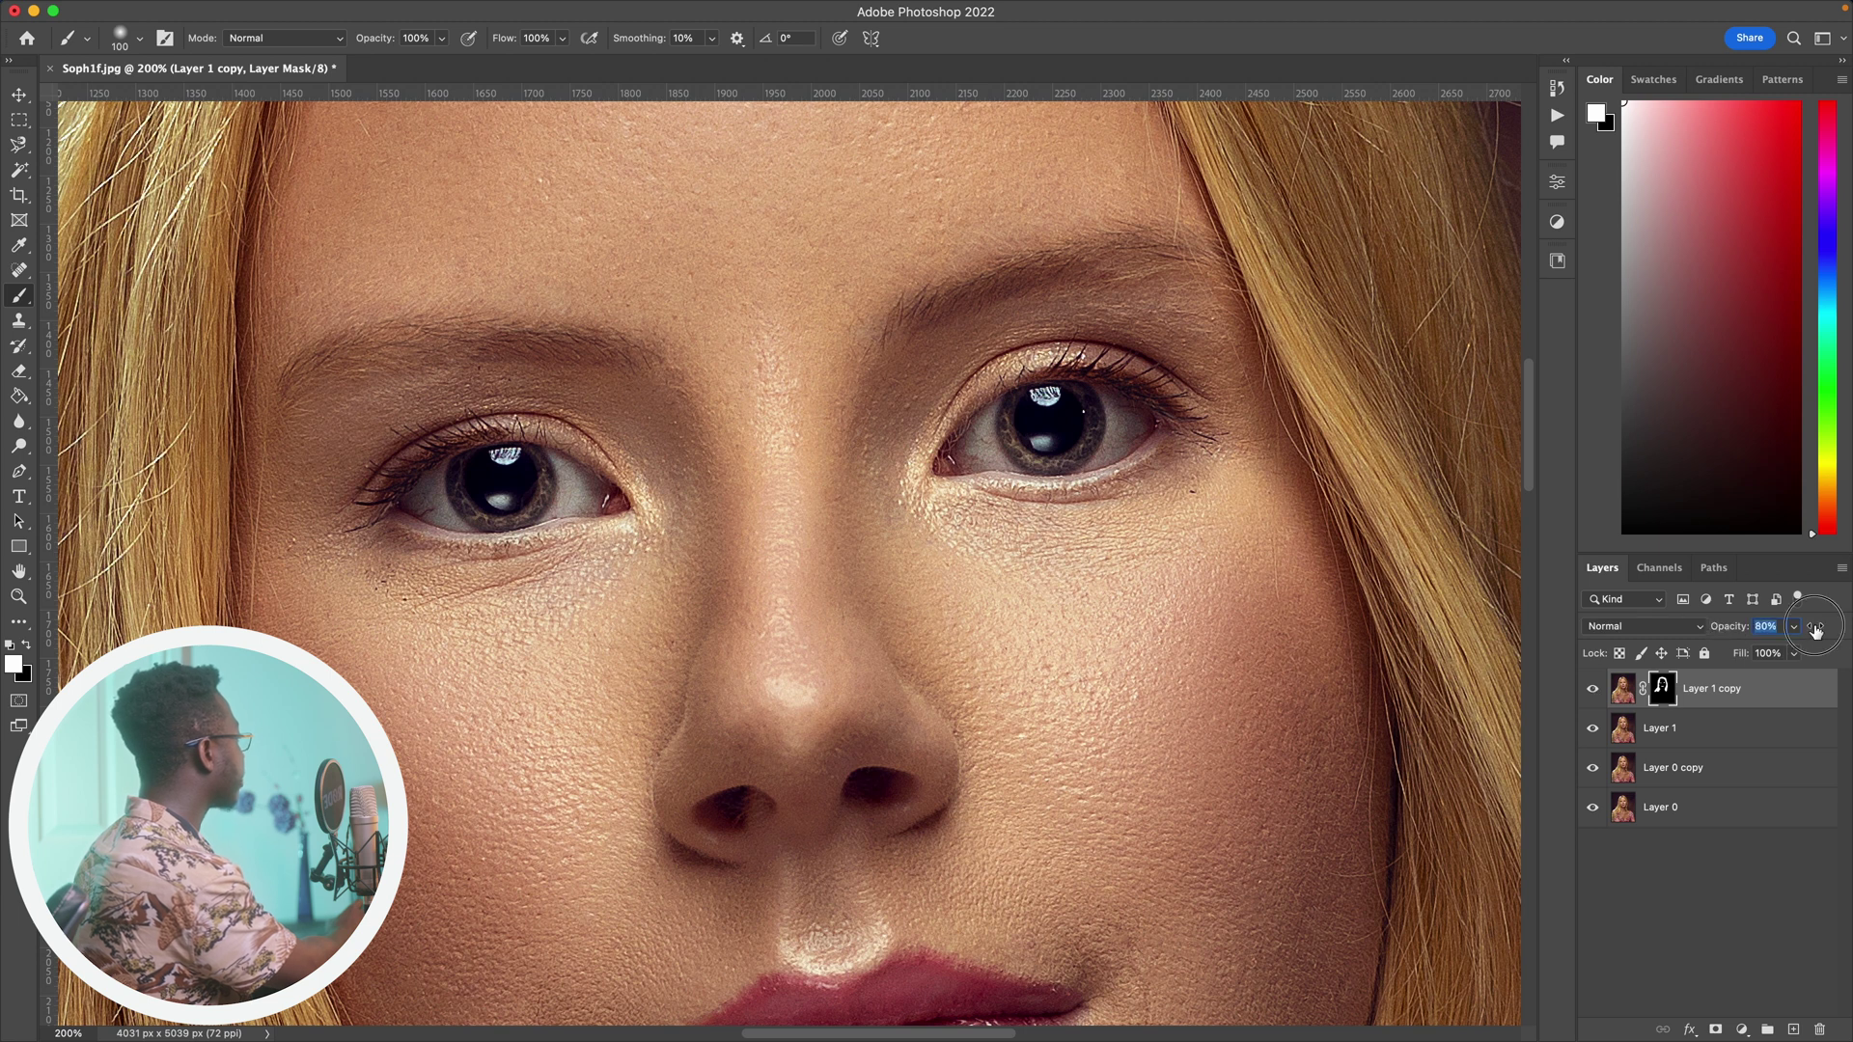
{"action": "left_click", "coordinate": [1593, 689]}
{"action": "left_click", "coordinate": [1593, 689]}
{"action": "left_click", "coordinate": [1594, 689]}
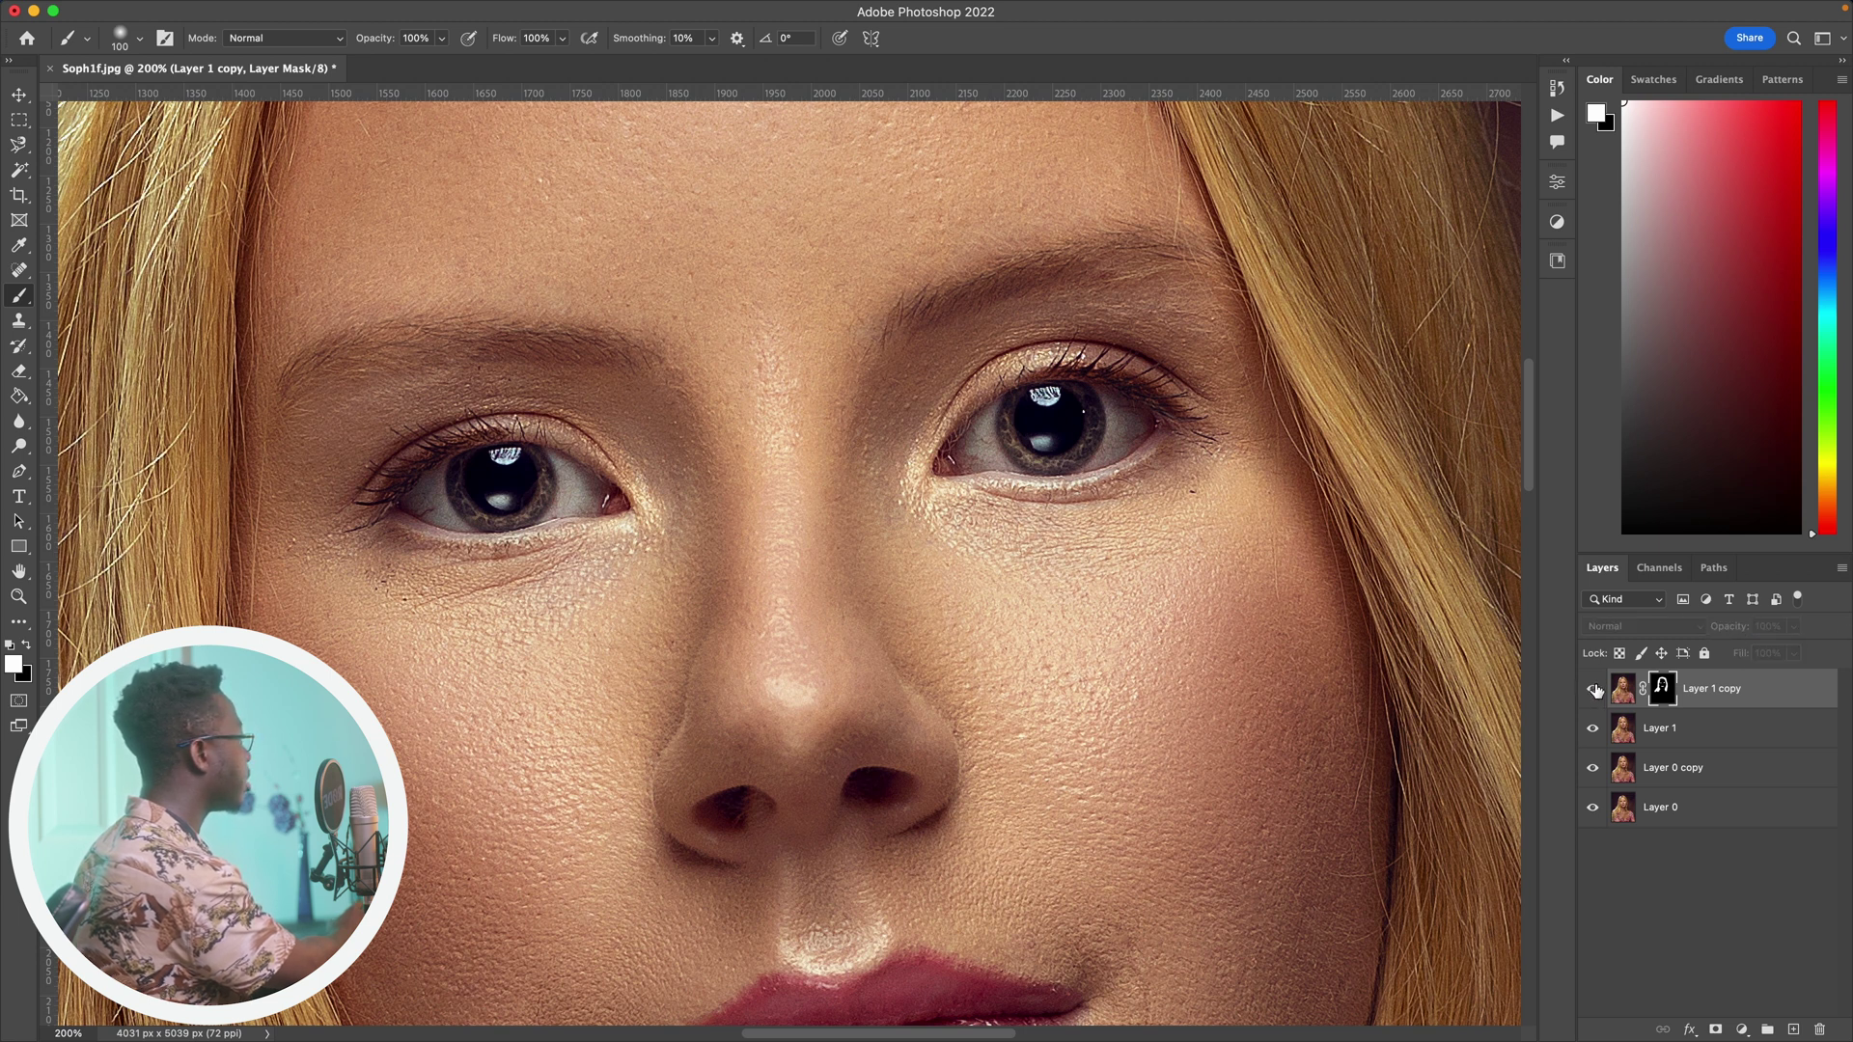
{"action": "left_click", "coordinate": [1594, 689]}
- Compare the left side of the face with and without the copy, then zoom out to the whole portrait
{"action": "left_click_drag", "start_coordinate": [746, 607], "coordinate": [1127, 605]}
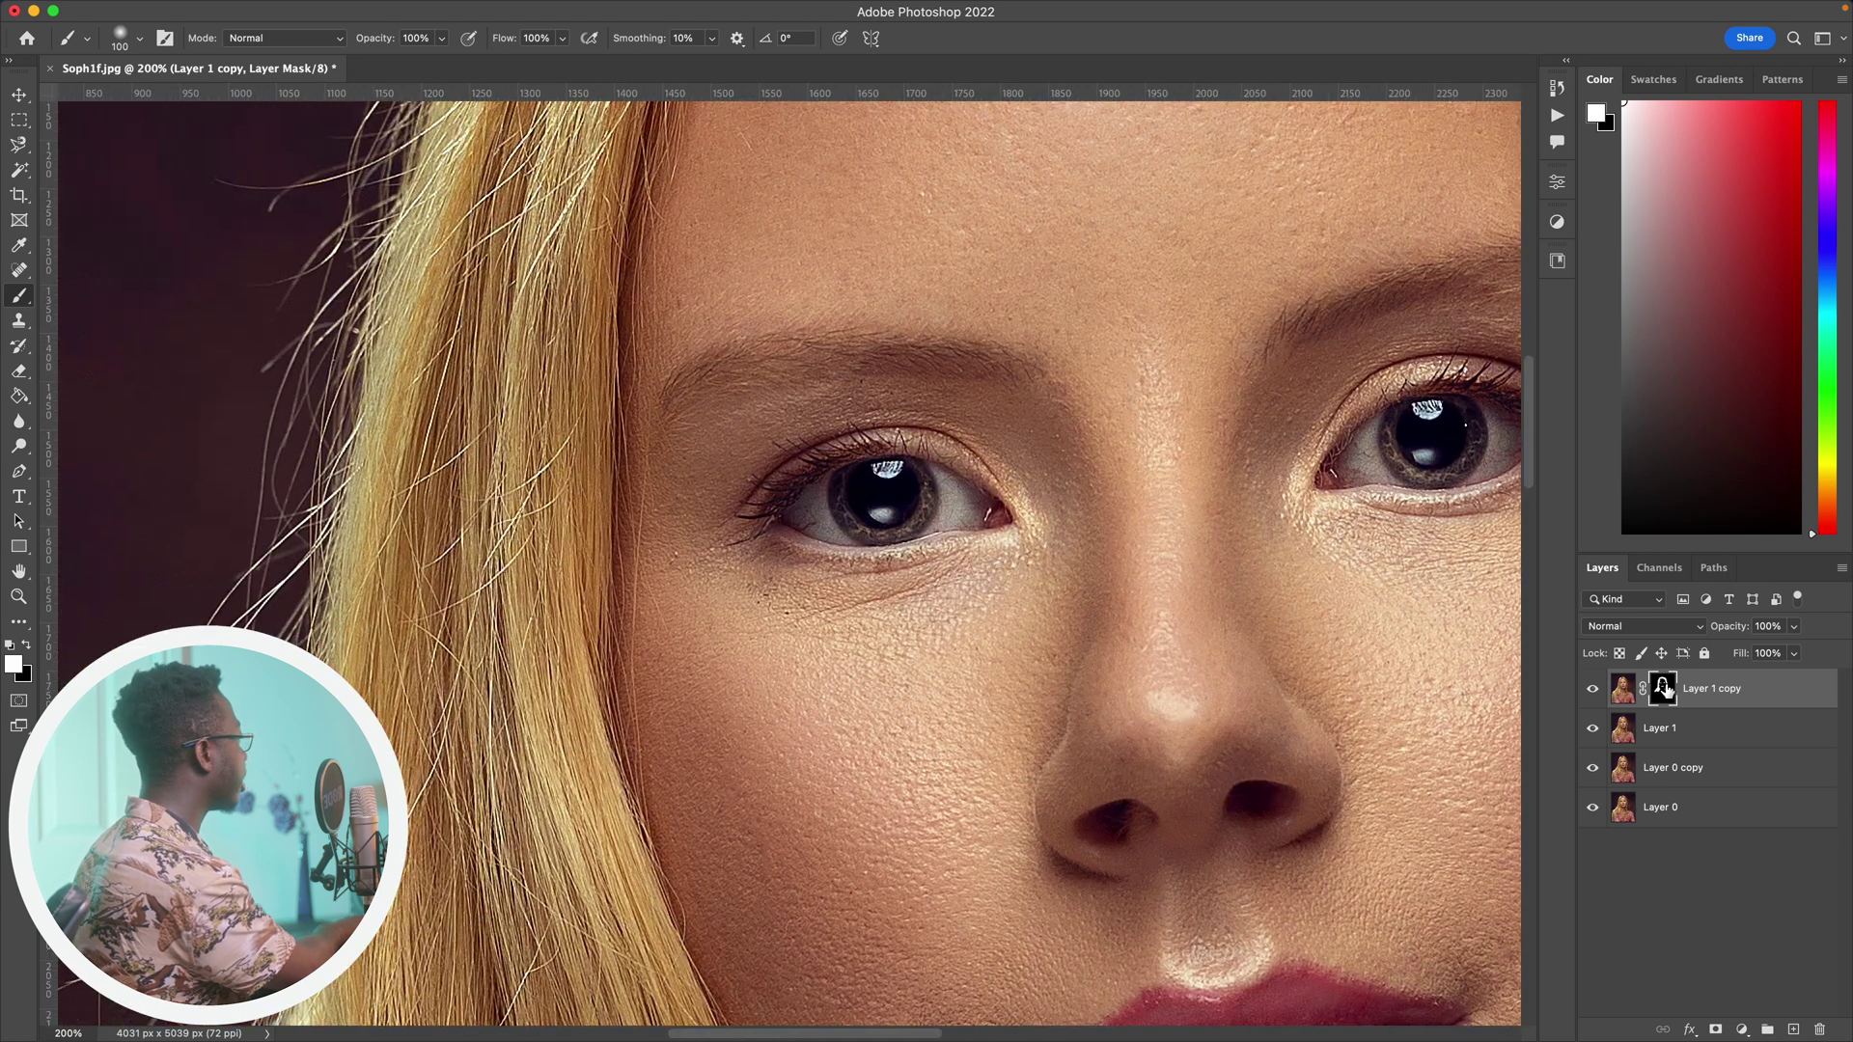
{"action": "left_click", "coordinate": [1593, 689]}
{"action": "left_click", "coordinate": [1593, 689]}
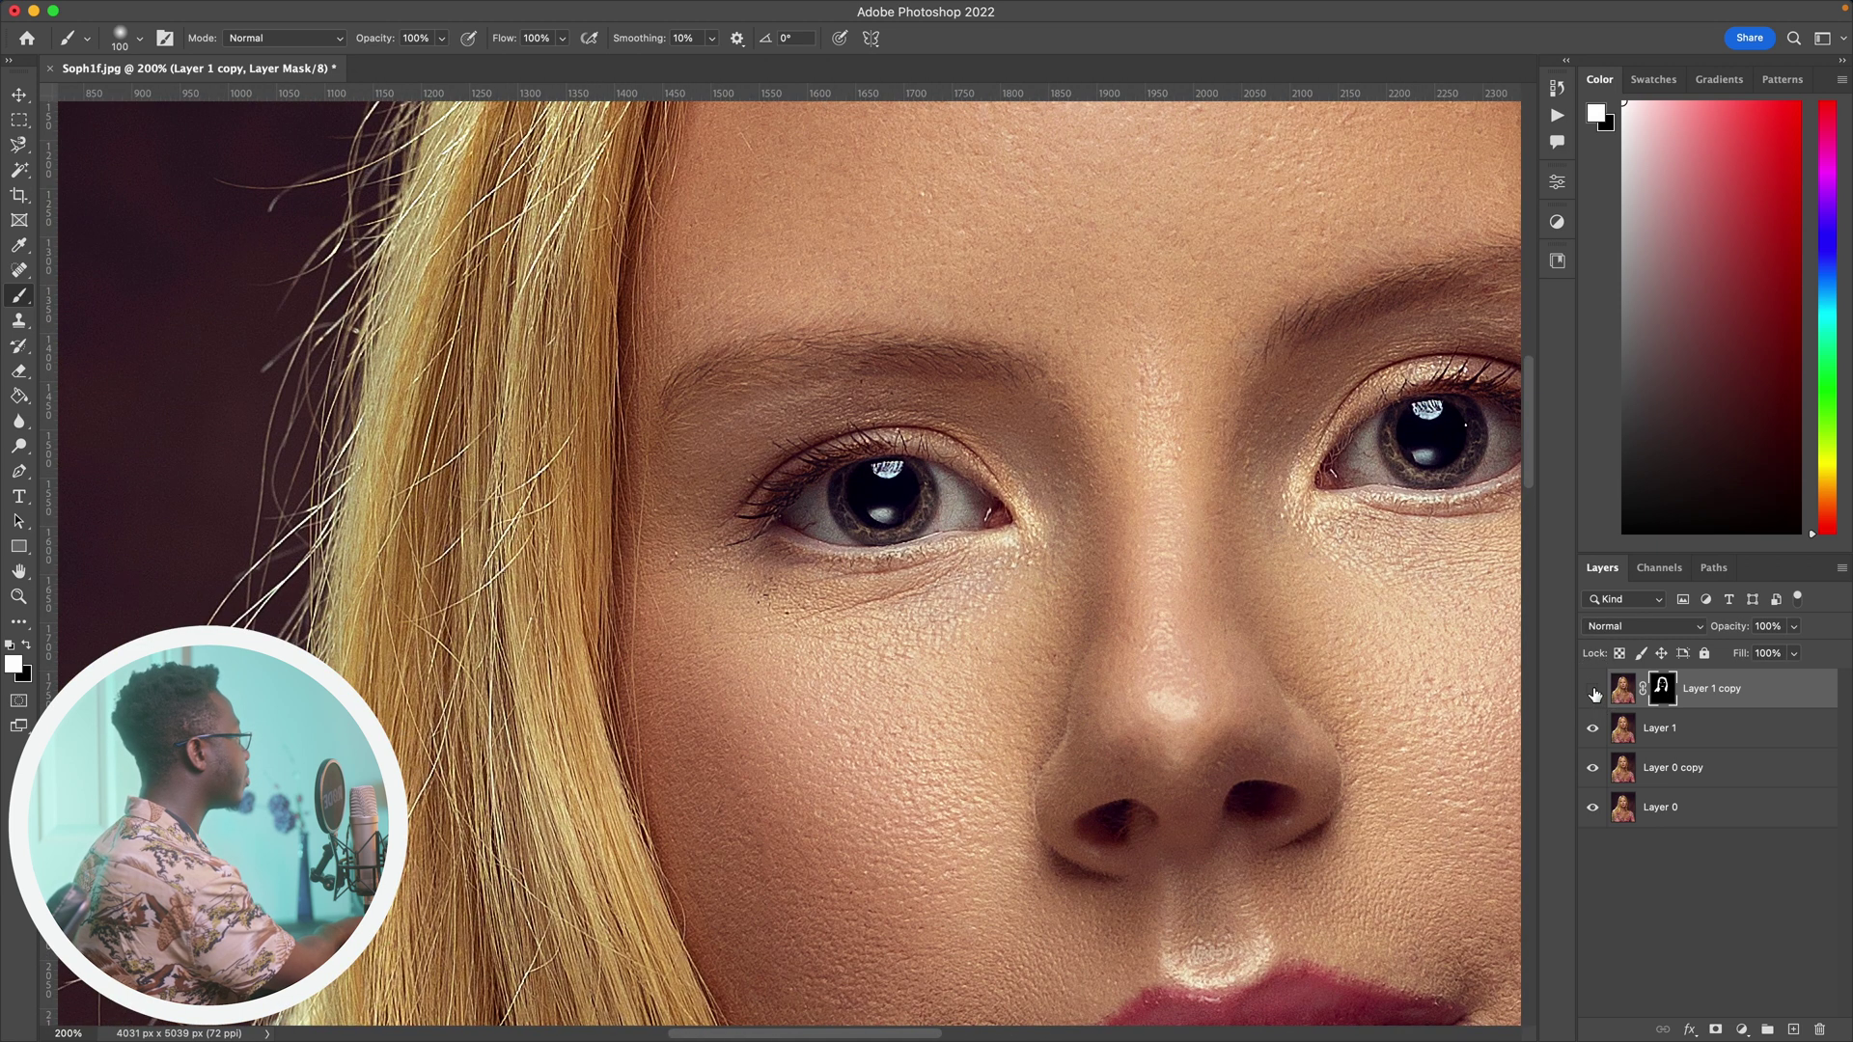
{"action": "left_click", "coordinate": [1593, 689]}
{"action": "left_click", "coordinate": [1594, 689]}
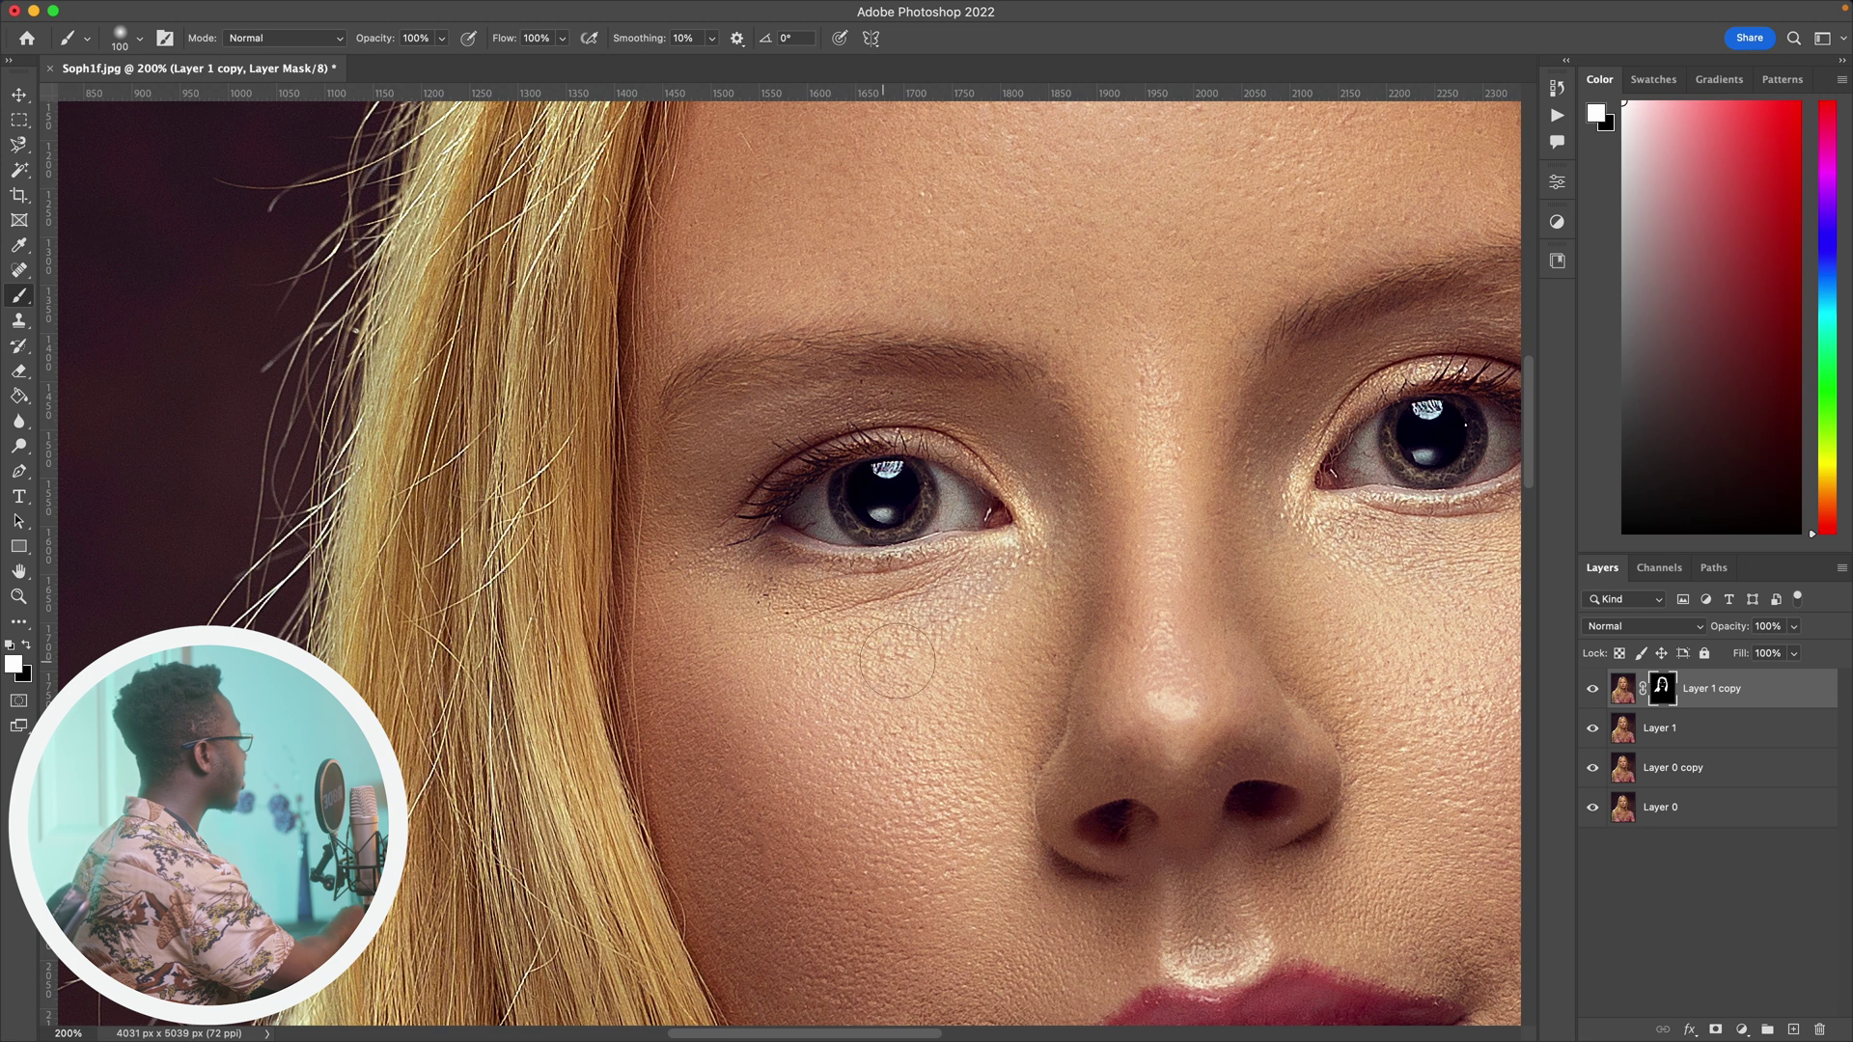
{"action": "key", "text": "ctrl+minus"}
{"action": "key", "text": "ctrl+minus"}
{"action": "key", "text": "ctrl+minus"}
{"action": "key", "text": "ctrl+minus"}
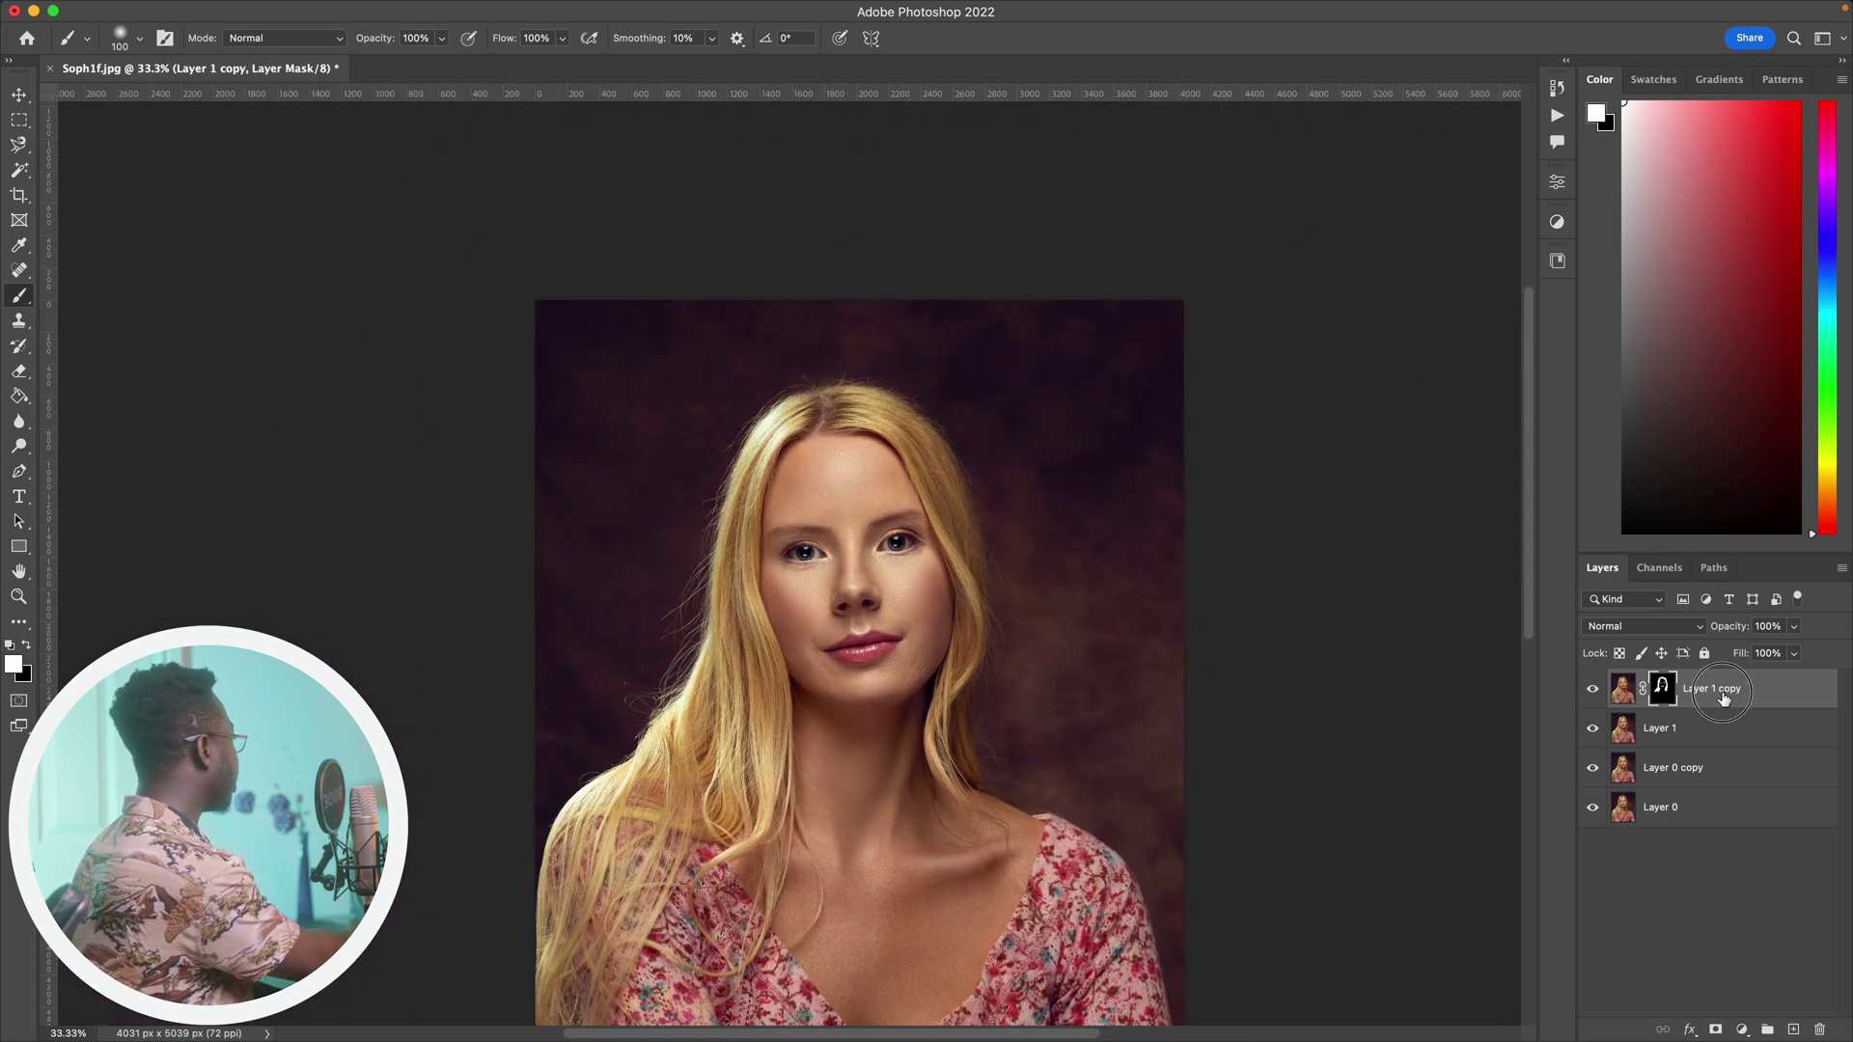
- Delete Layer 1 copy and restore Layer 1 to 100% opacity
{"action": "left_click", "coordinate": [1722, 695]}
{"action": "key", "text": "ctrl+e"}
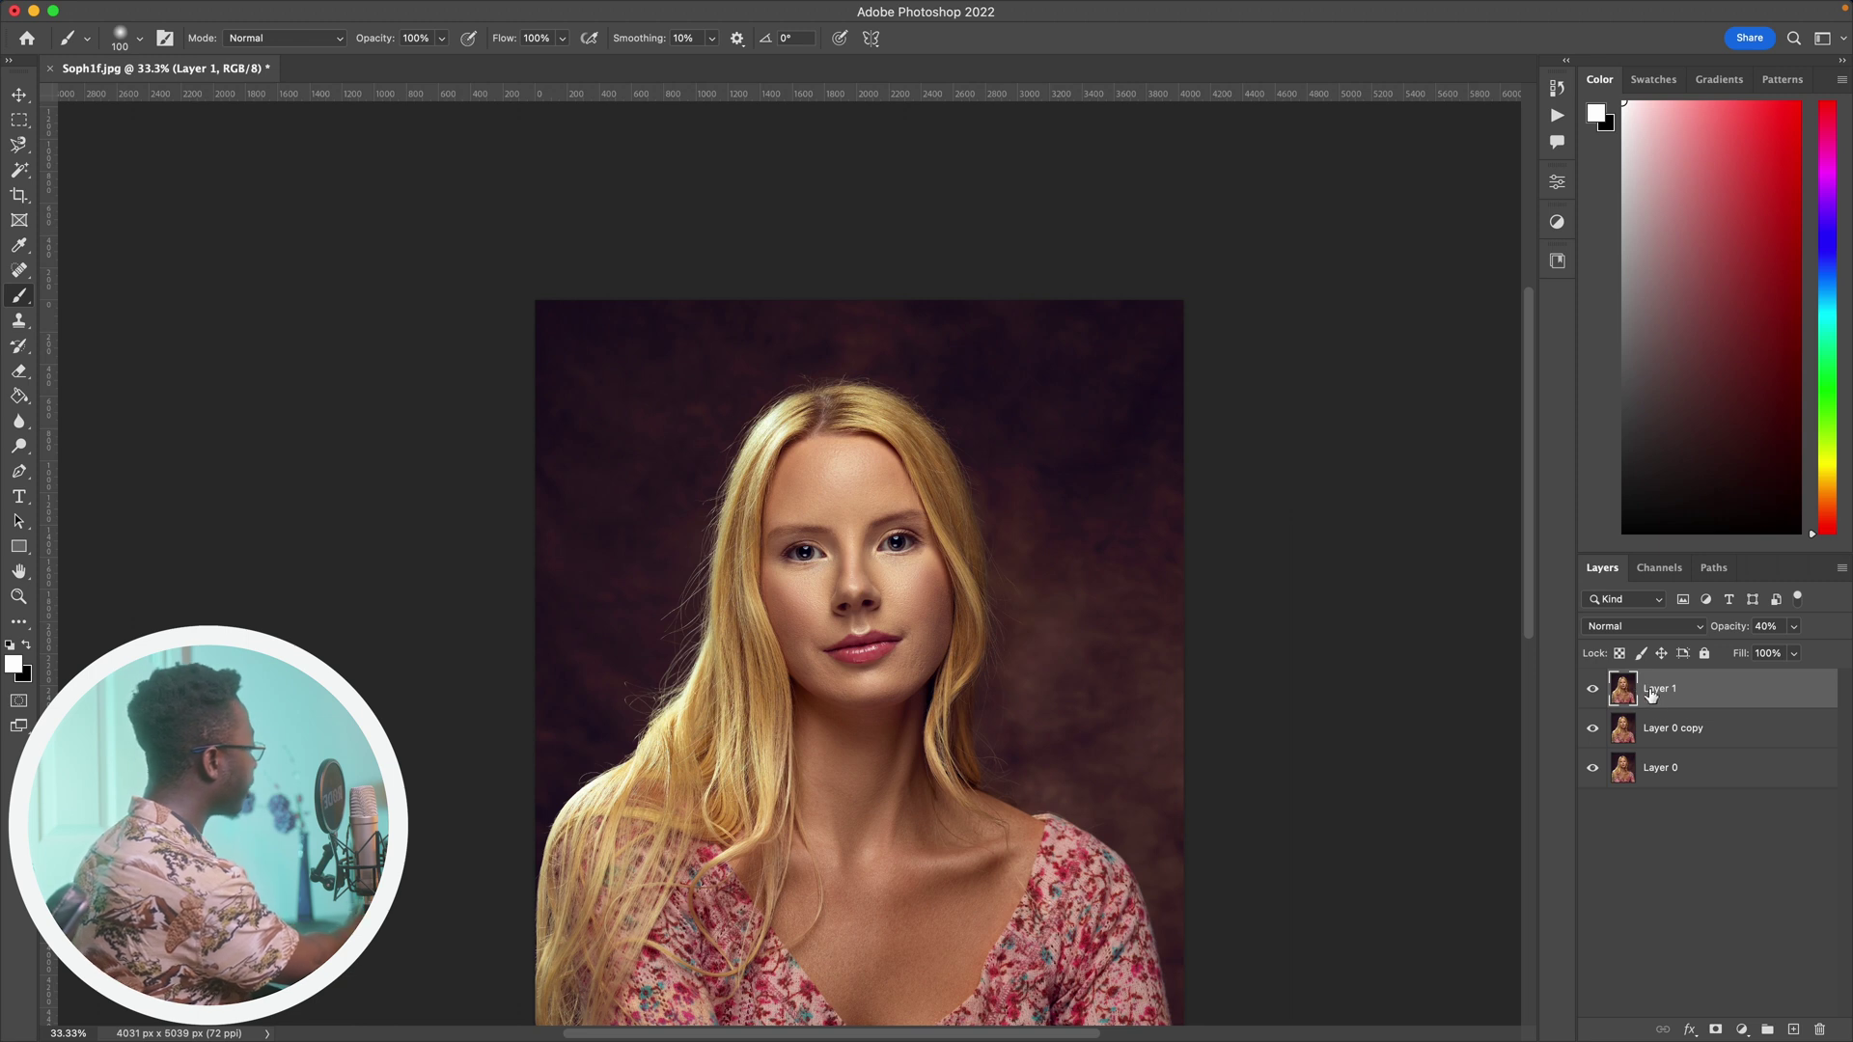
{"action": "left_click_drag", "start_coordinate": [1727, 627], "coordinate": [1795, 630]}
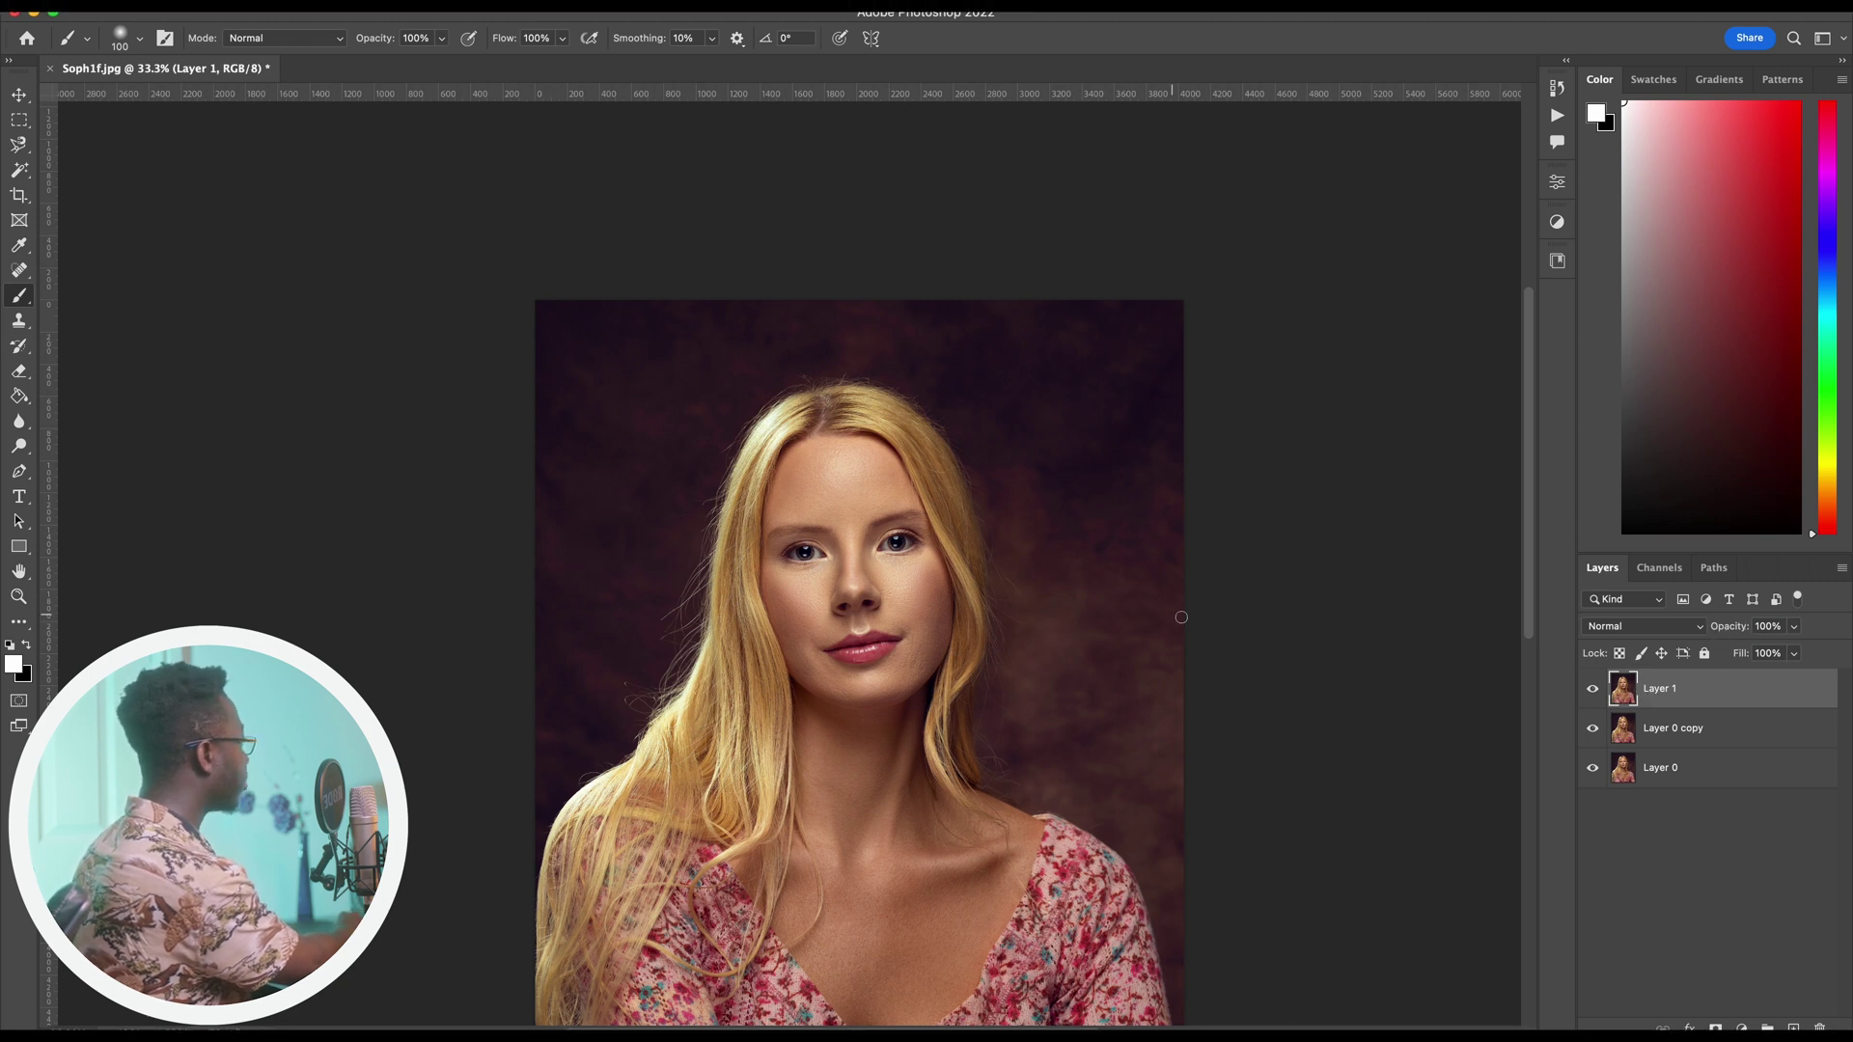